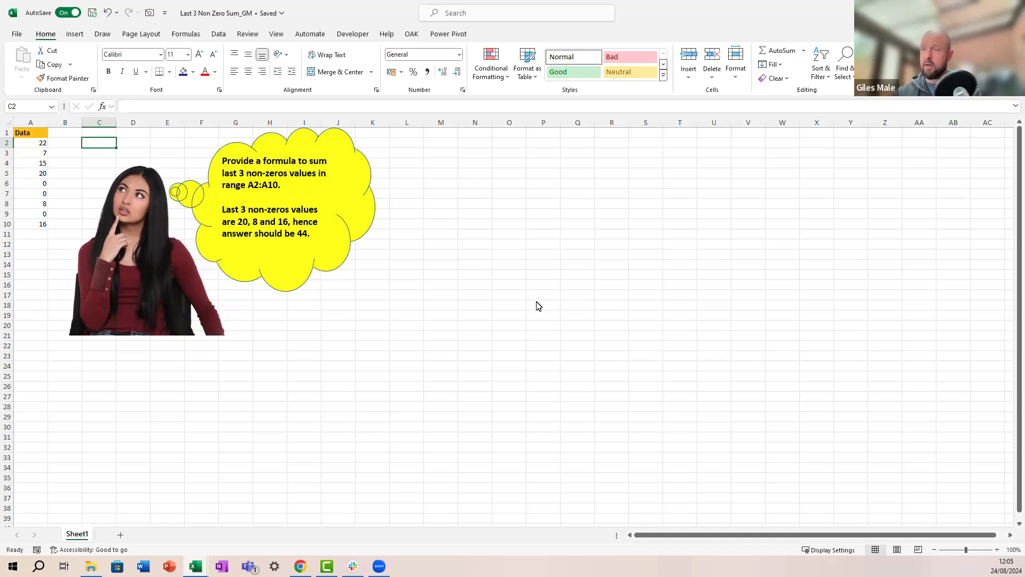
Step: Move the thought bubble to the right, over columns P–V
left_click_drag(298, 219, 737, 277)
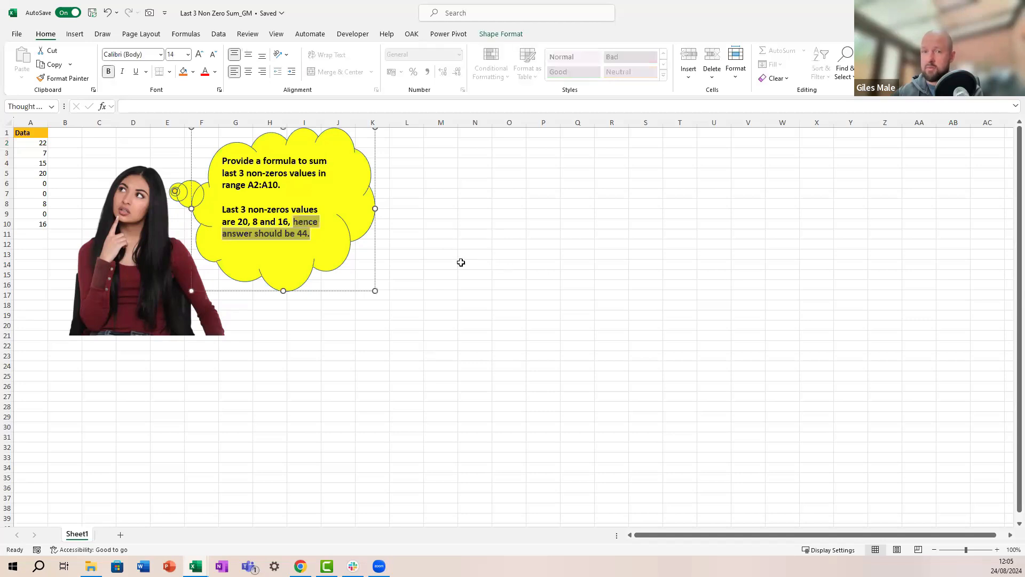
left_click(437, 254)
left_click(364, 245)
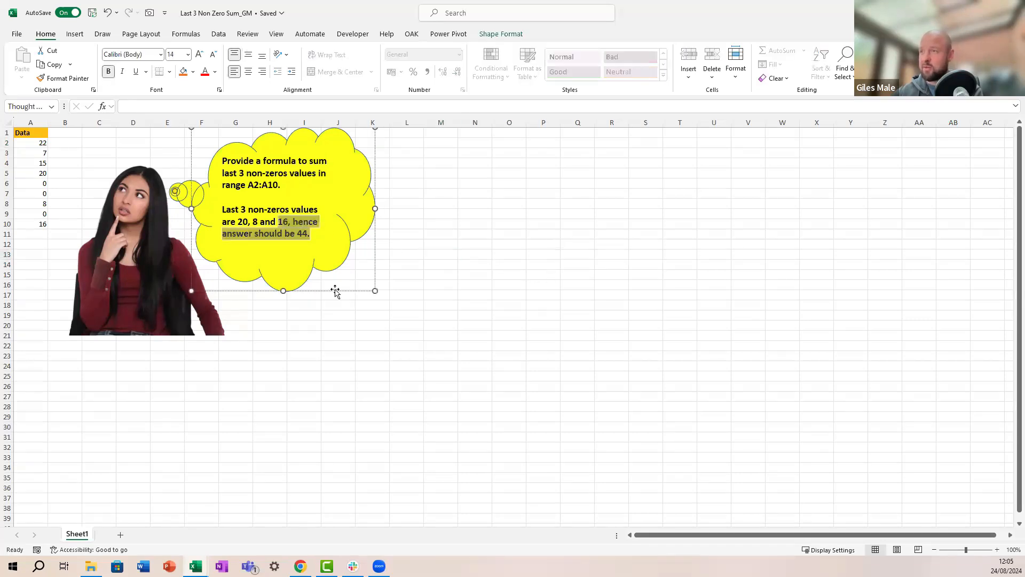
left_click_drag(336, 290, 705, 306)
Step: Place the woman picture beside the bubble, then select cell B2 next to the data
left_click(179, 327)
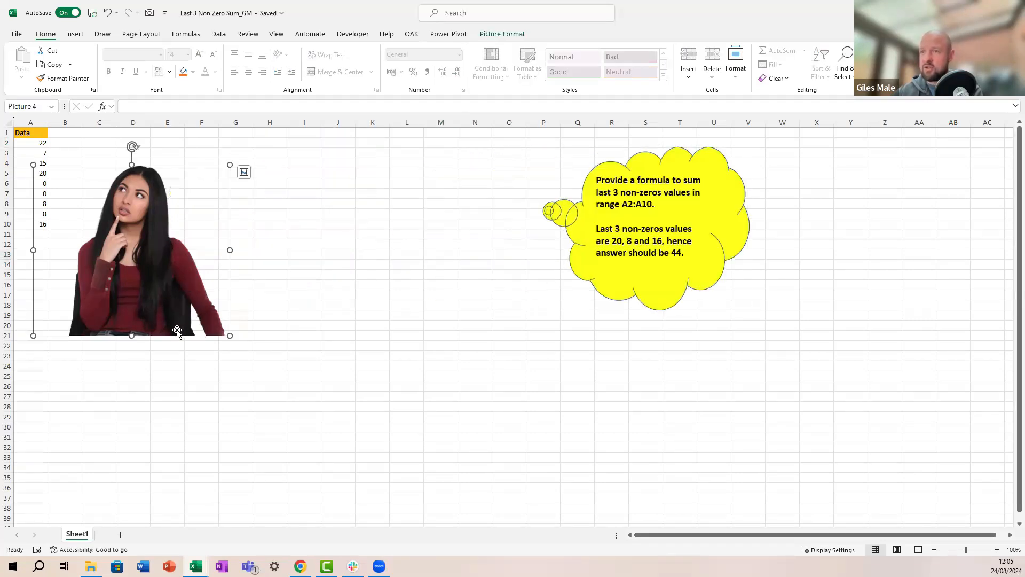
left_click_drag(181, 336, 648, 394)
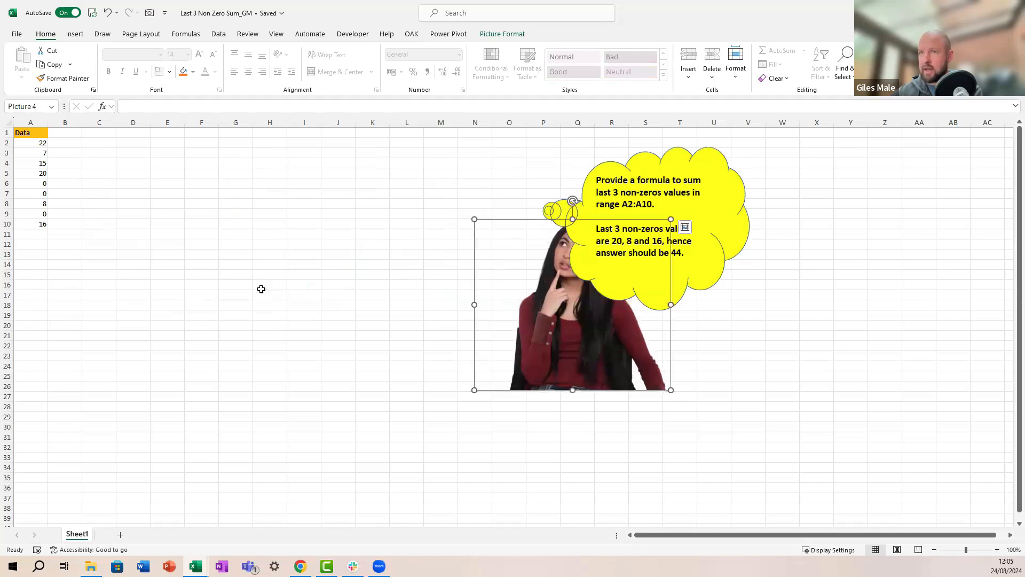
left_click(134, 154)
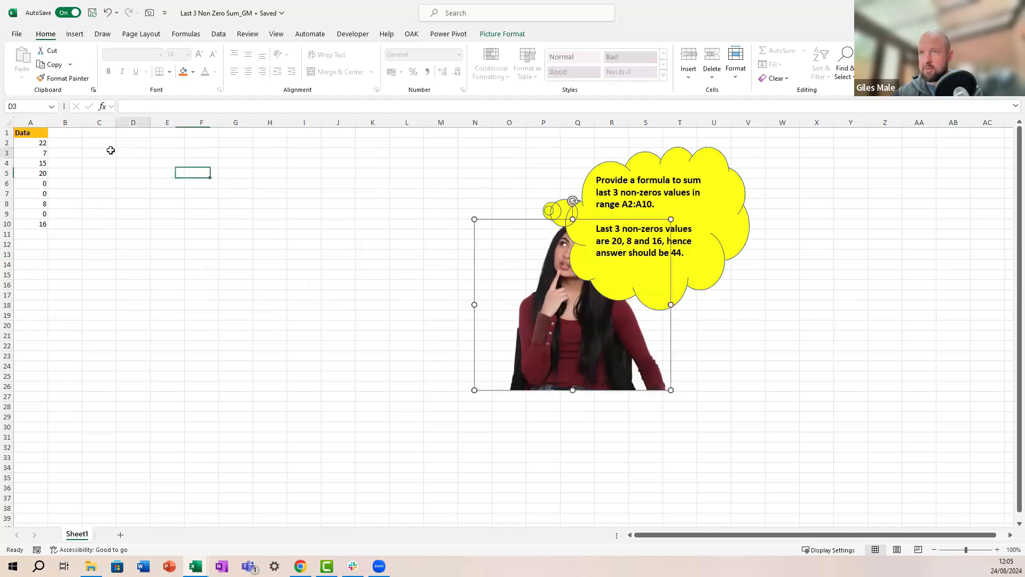
left_click(75, 144)
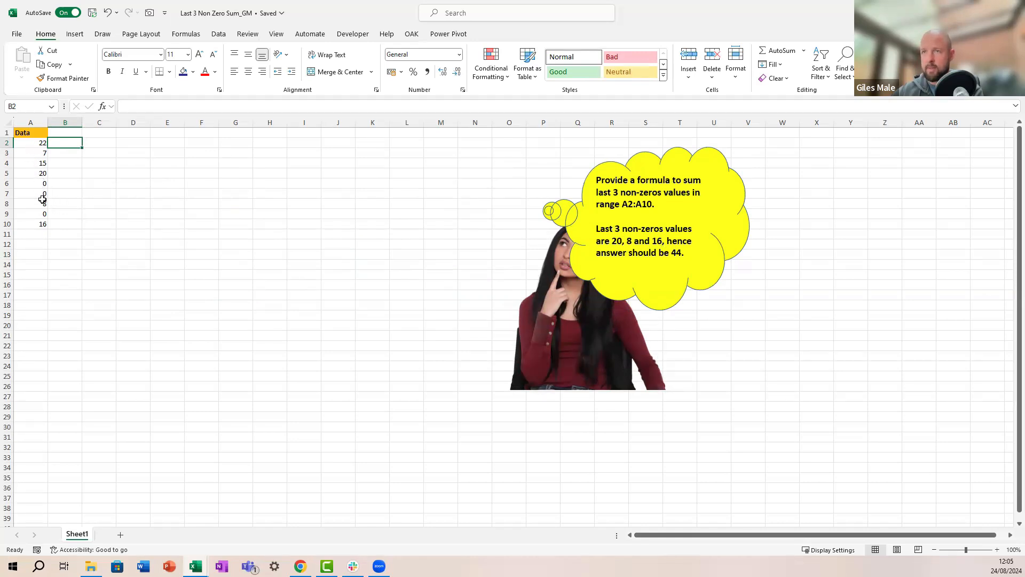
left_click_drag(41, 172, 43, 224)
left_click(63, 213)
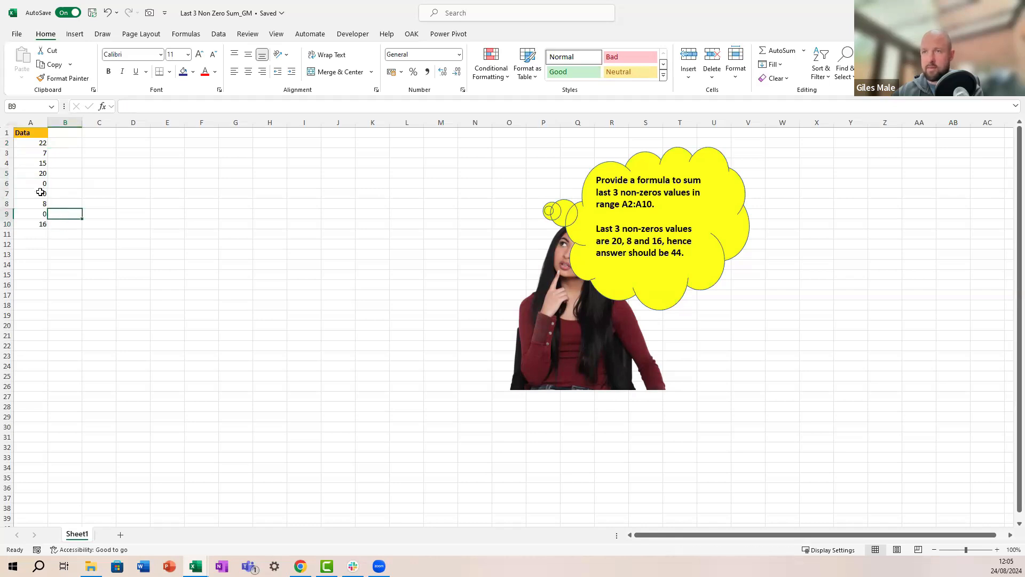
left_click(38, 223)
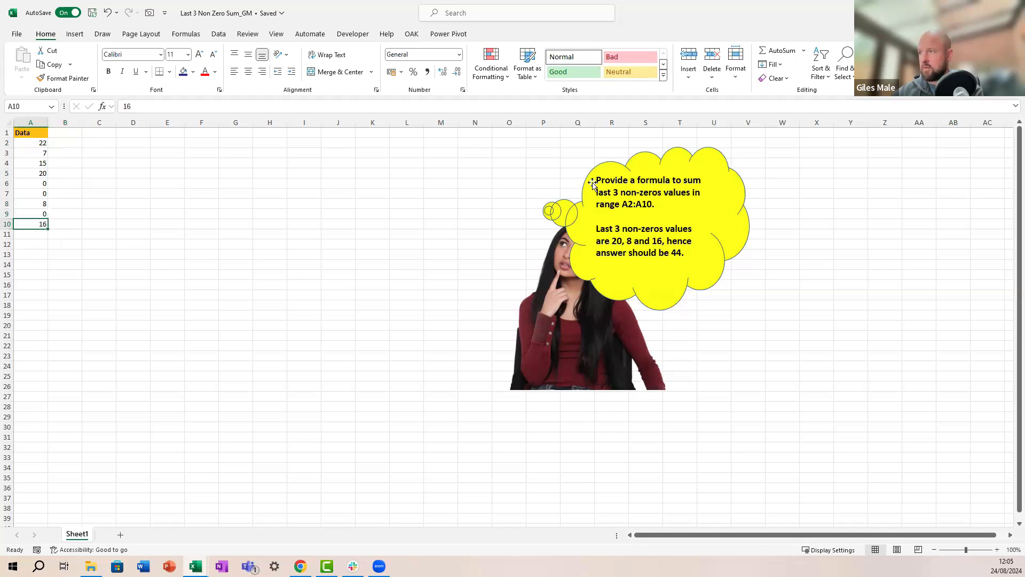
left_click(227, 158)
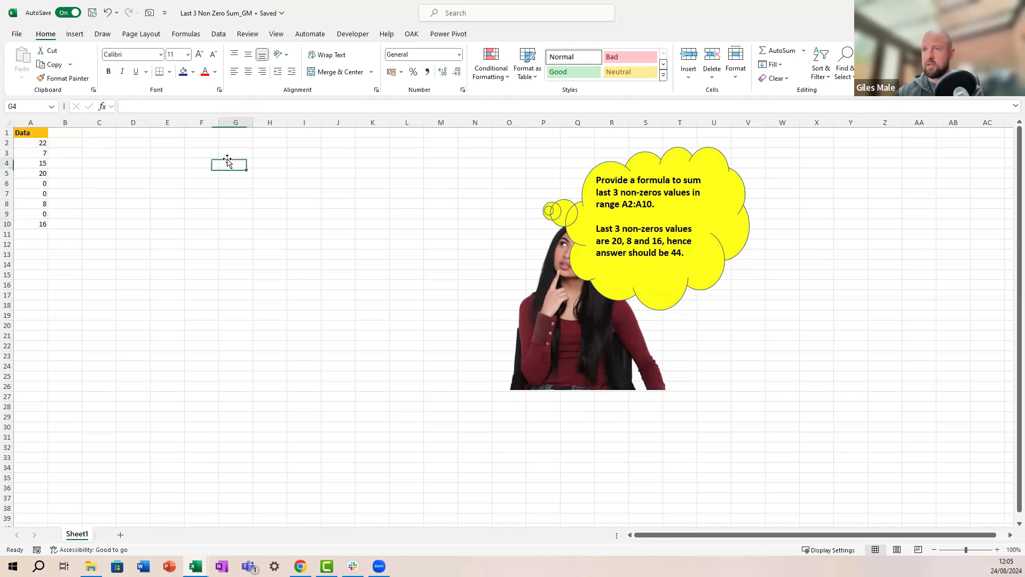
key("Left")
key("Left")
key("Left")
key("Left")
key("Up")
key("Up")
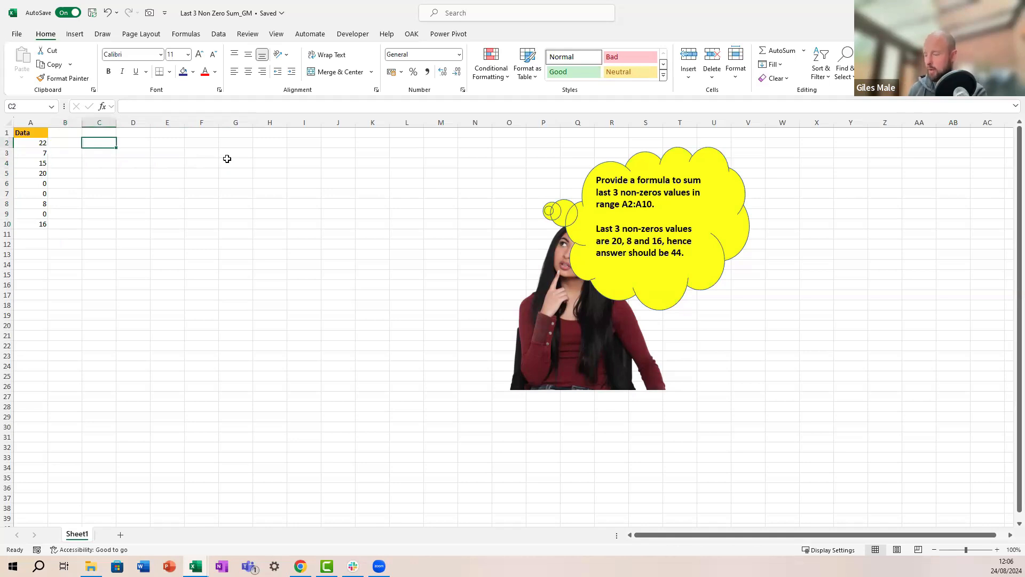
Step: Enter =FILTER(A2:A10, A2:A10 > 0) in C2 to spill the non-zero values 22, 7, 15, 20, 8, 16
type("=filter(")
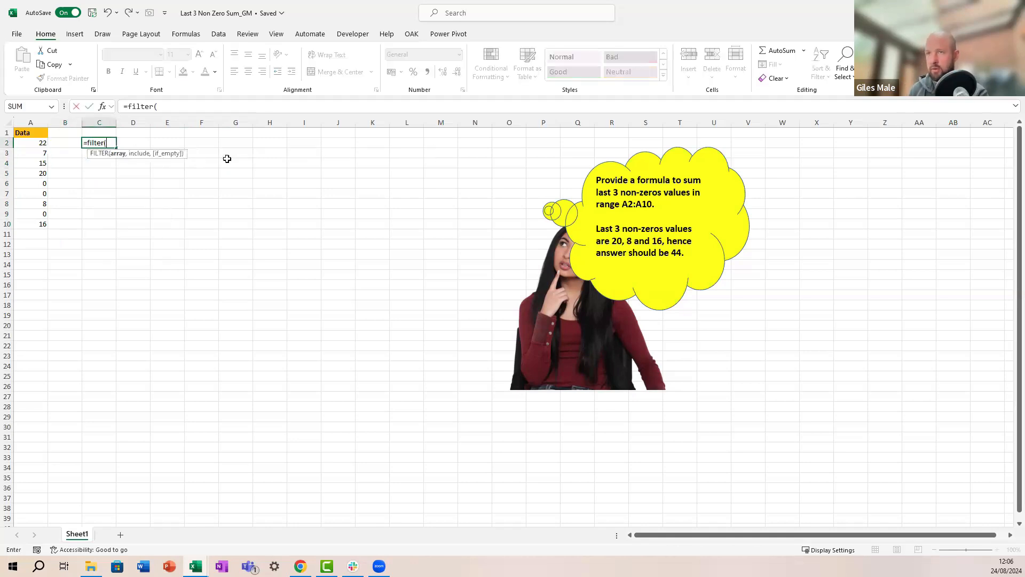
key("Left")
key("Left")
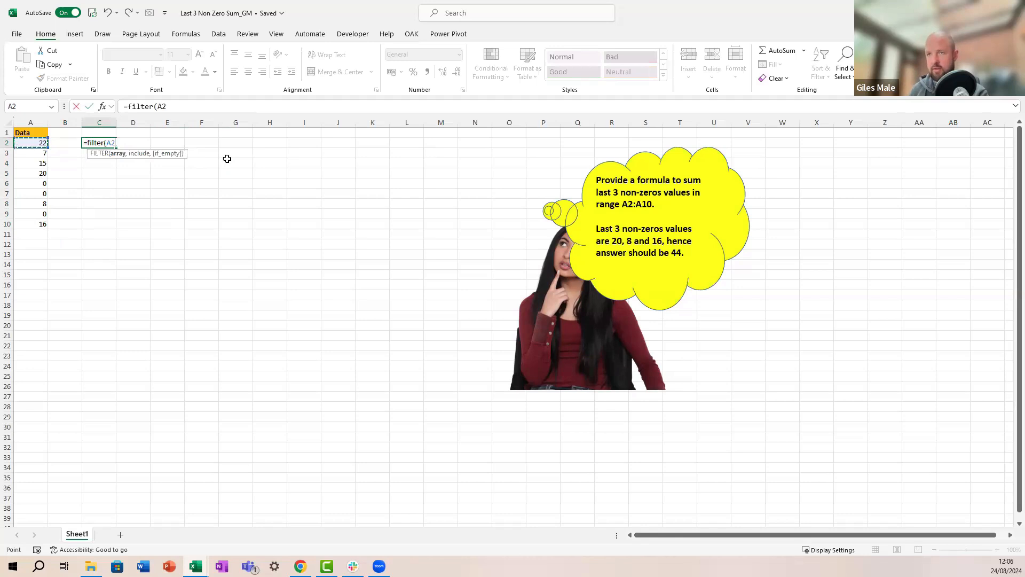
key("ctrl+shift+Down")
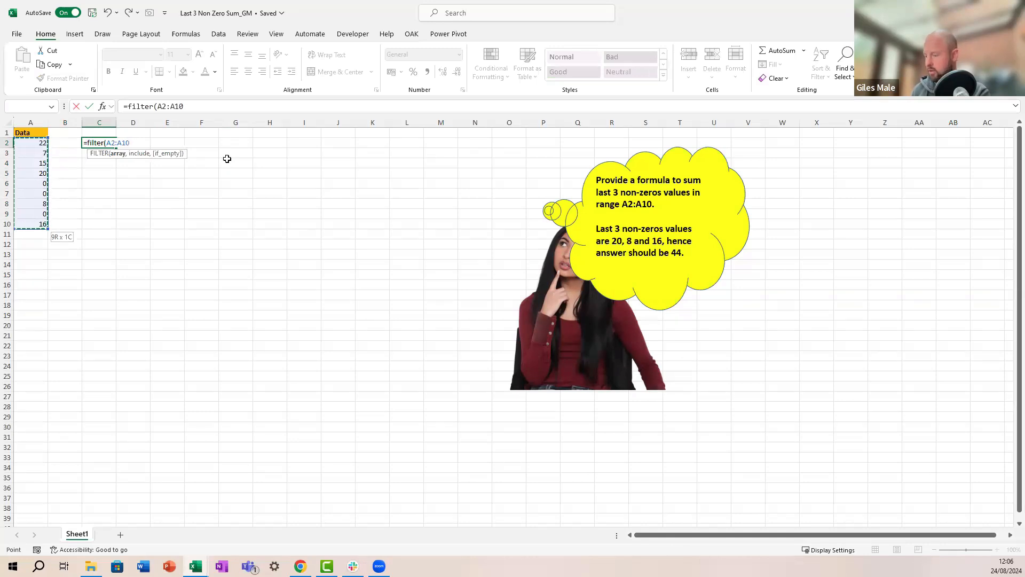
type(",")
key("Left")
key("Left")
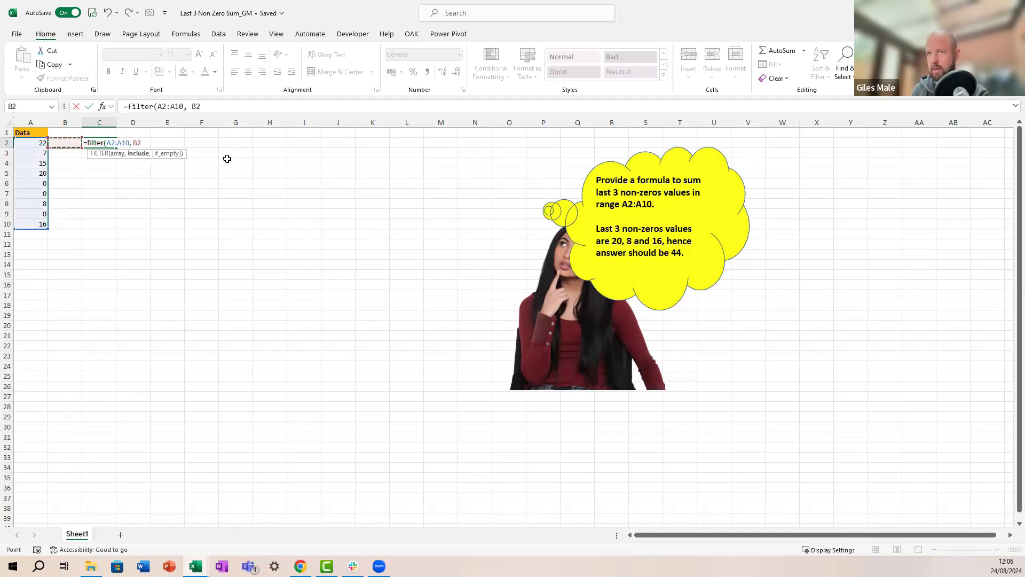
key("ctrl+shift+Down")
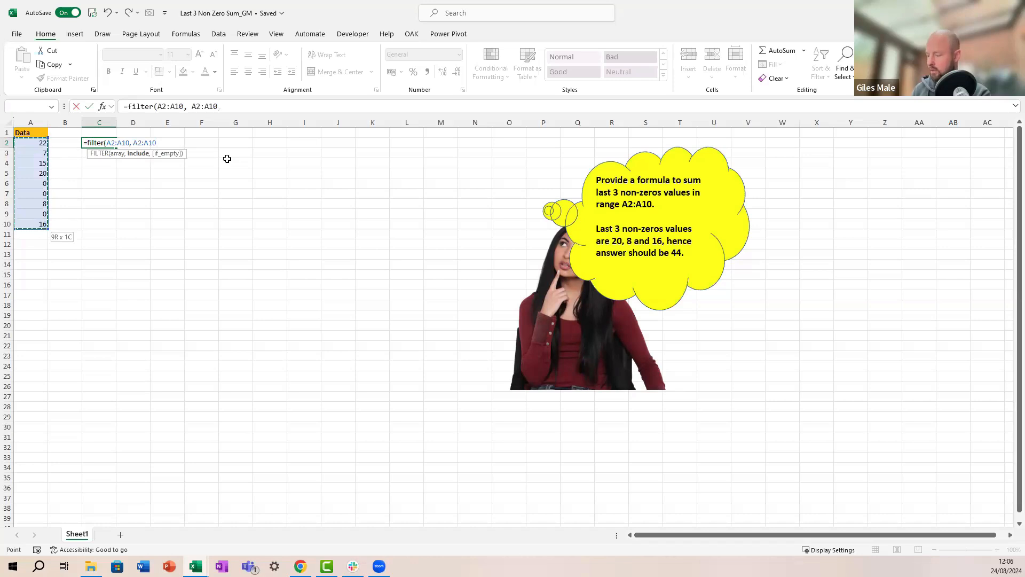
type("> 0")
key("Return")
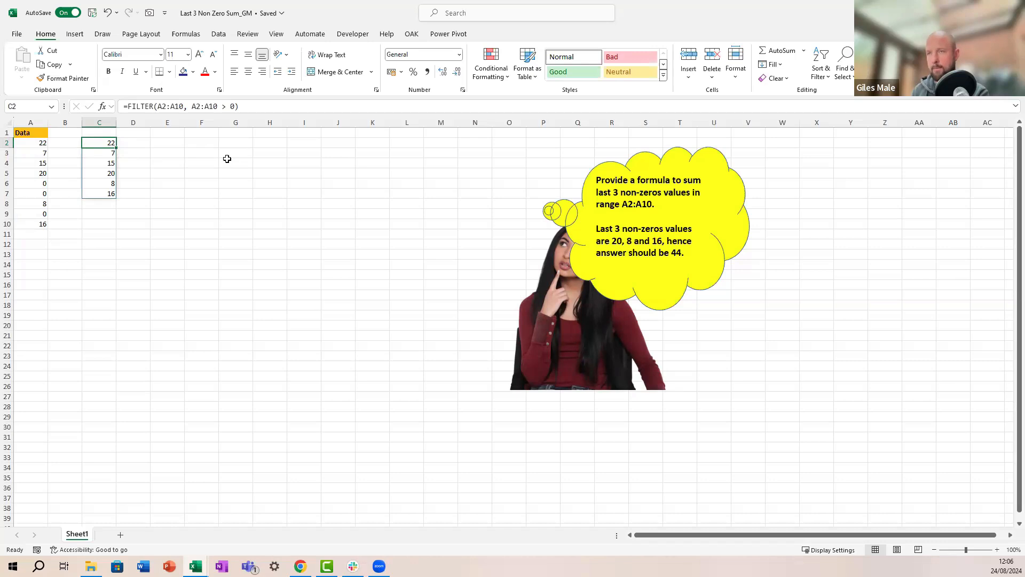
Step: Enter =TAKE(C2#, -3) in D2 to return the last three values 20, 8 and 16
key("Right")
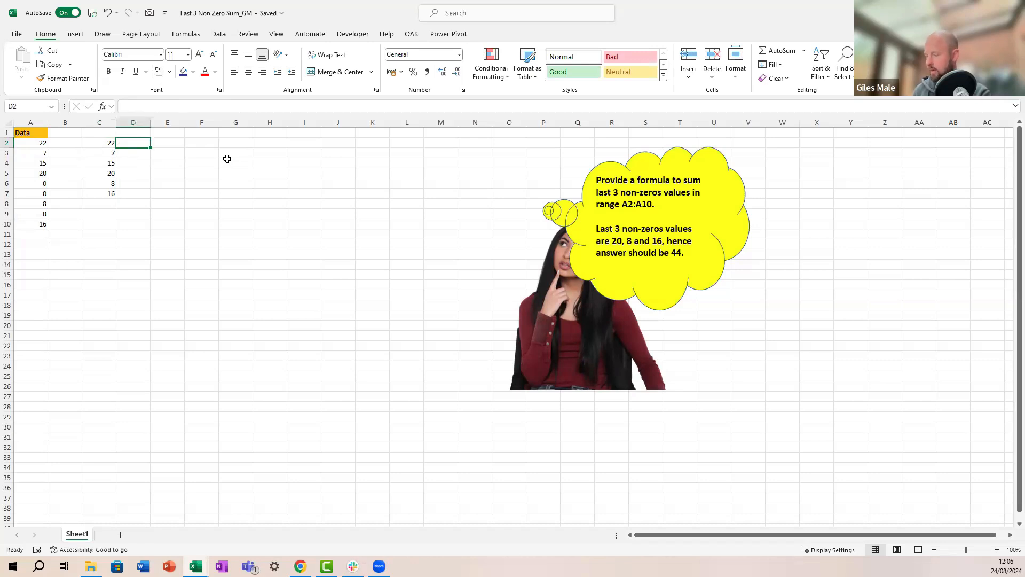
type("=take")
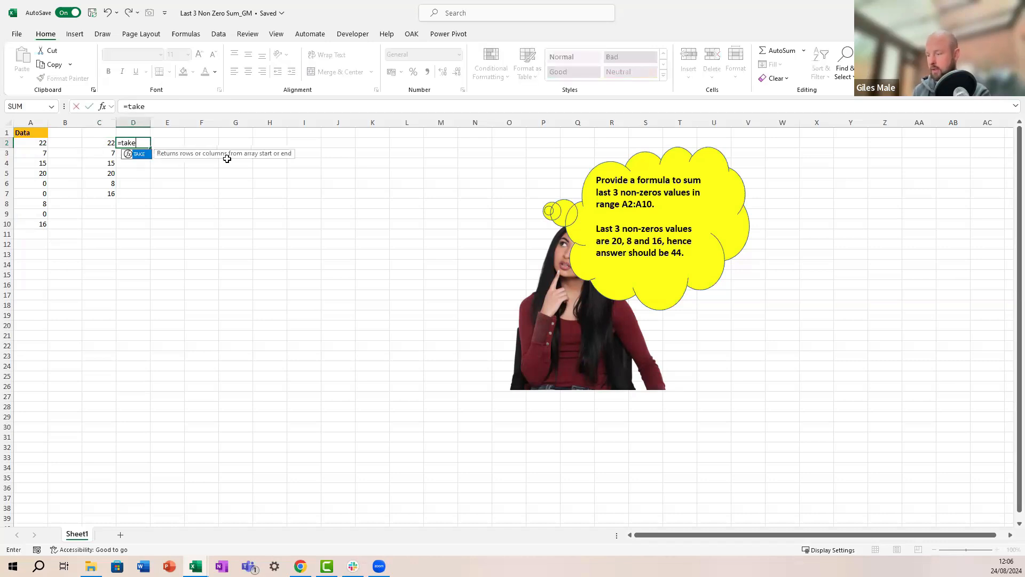
type("(C2")
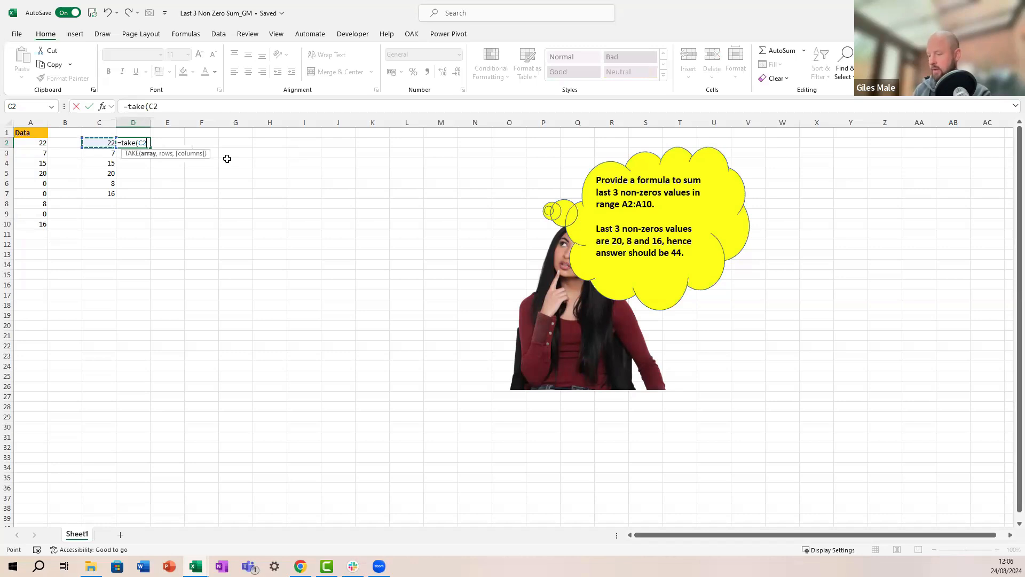
type("#,")
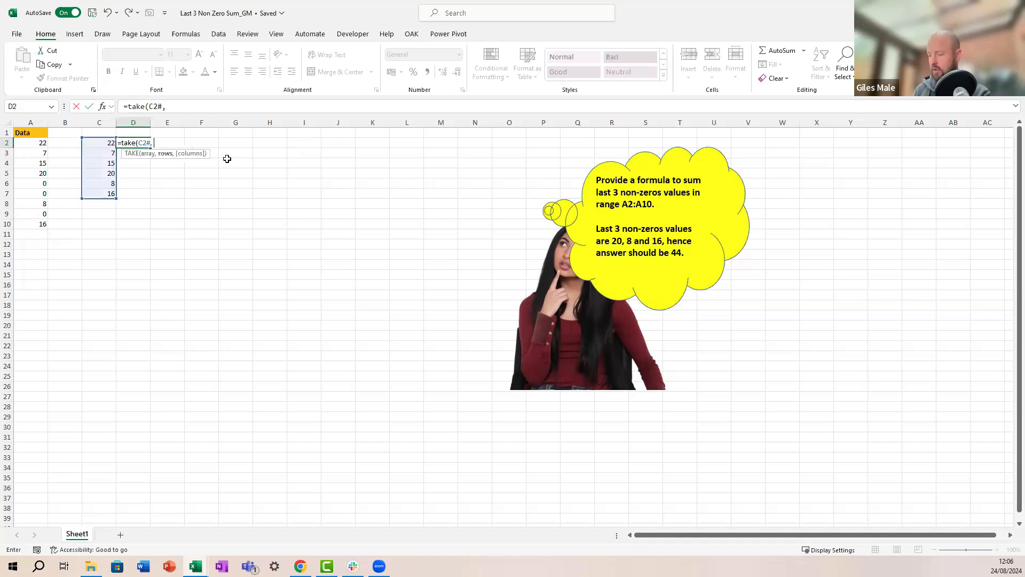
type(" -3)")
key("ctrl+Return")
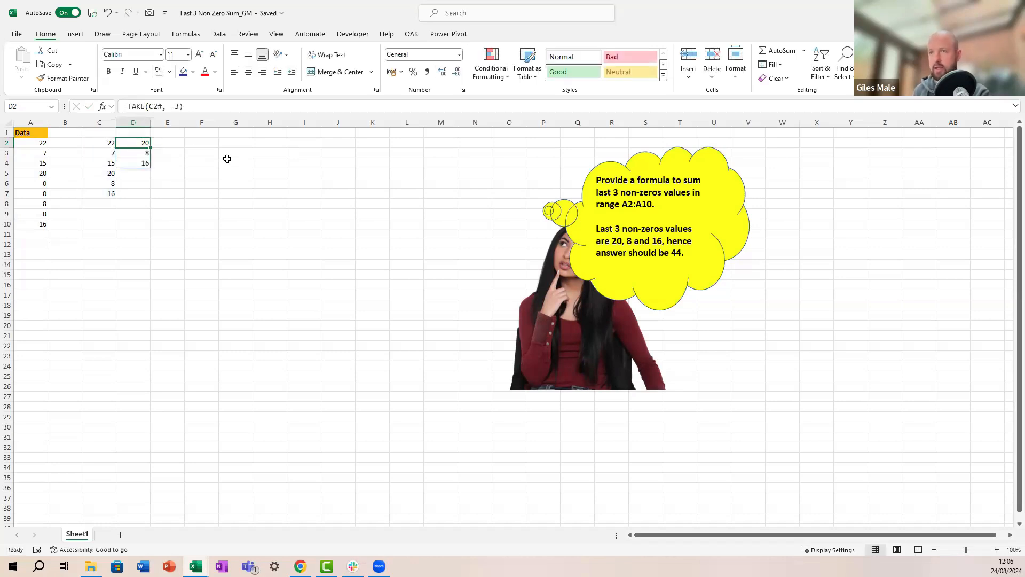
Step: Total those values with =SUM(D2#) in E2, giving 44
key("Right")
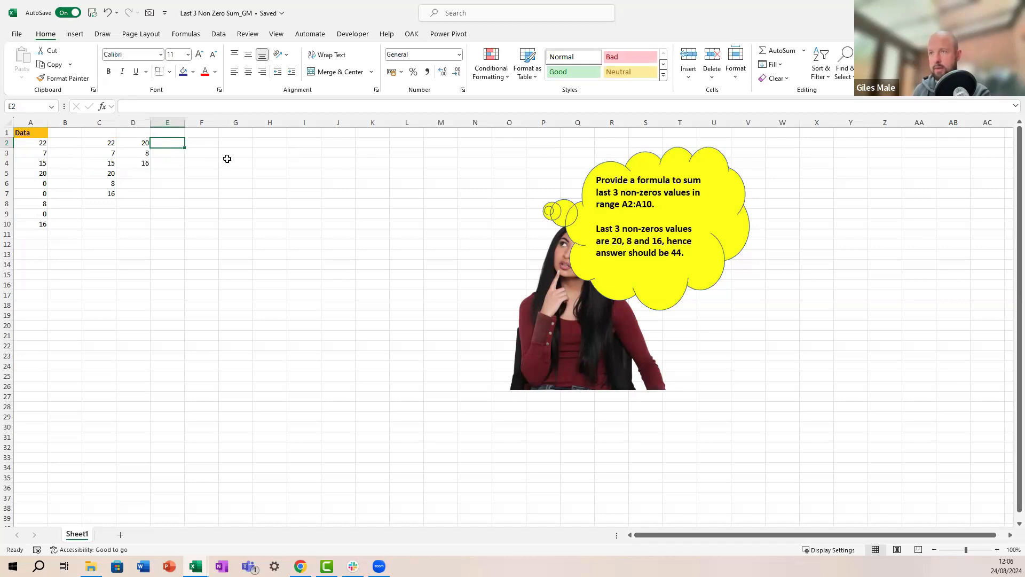
type("=sum(")
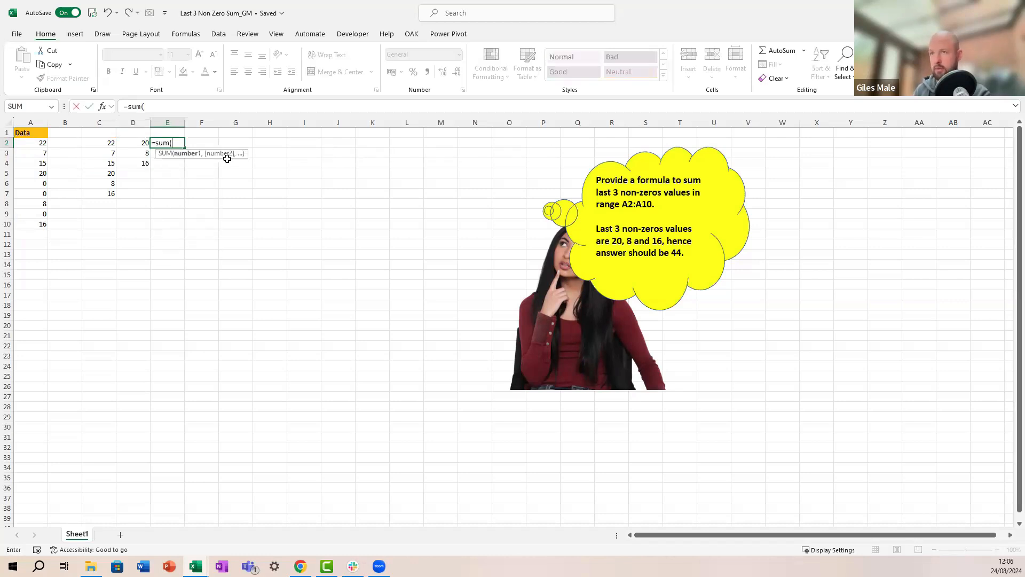
key("Left")
type("#")
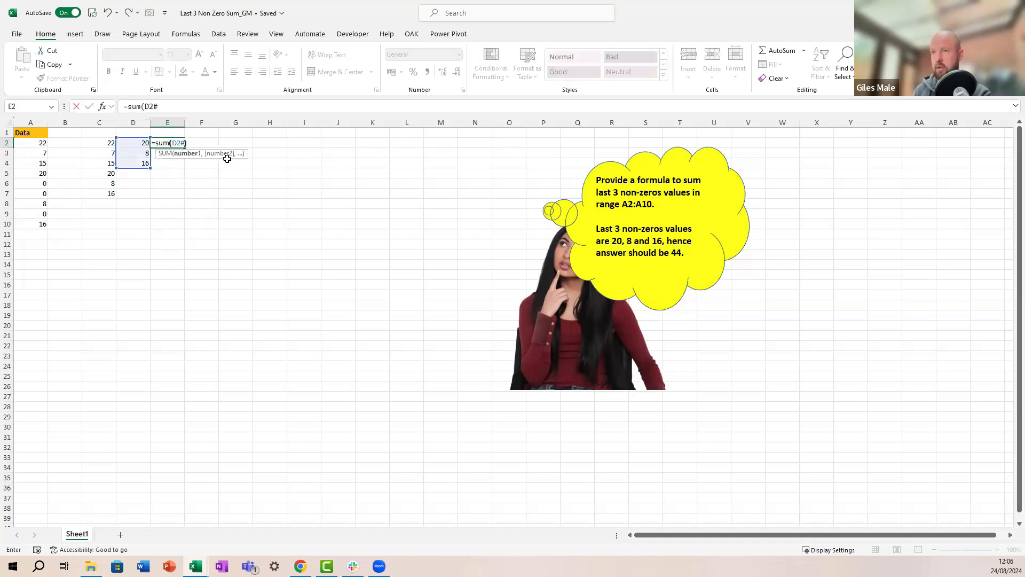
key("ctrl+Return")
key("Left")
key("Left")
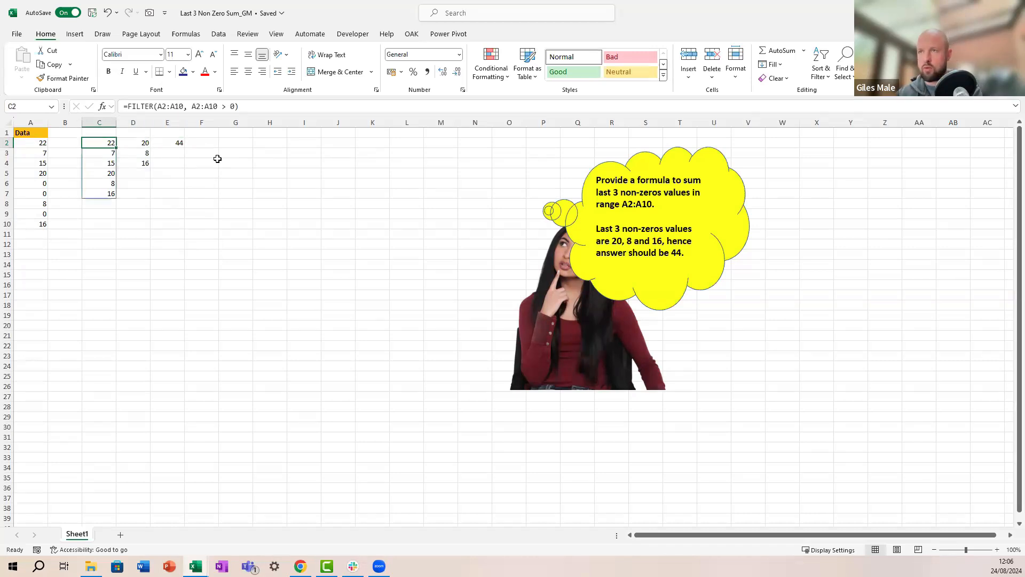
Step: Wrap C2's FILTER in TAKE(..., -3) to return the last three non-zero values
left_click(141, 107)
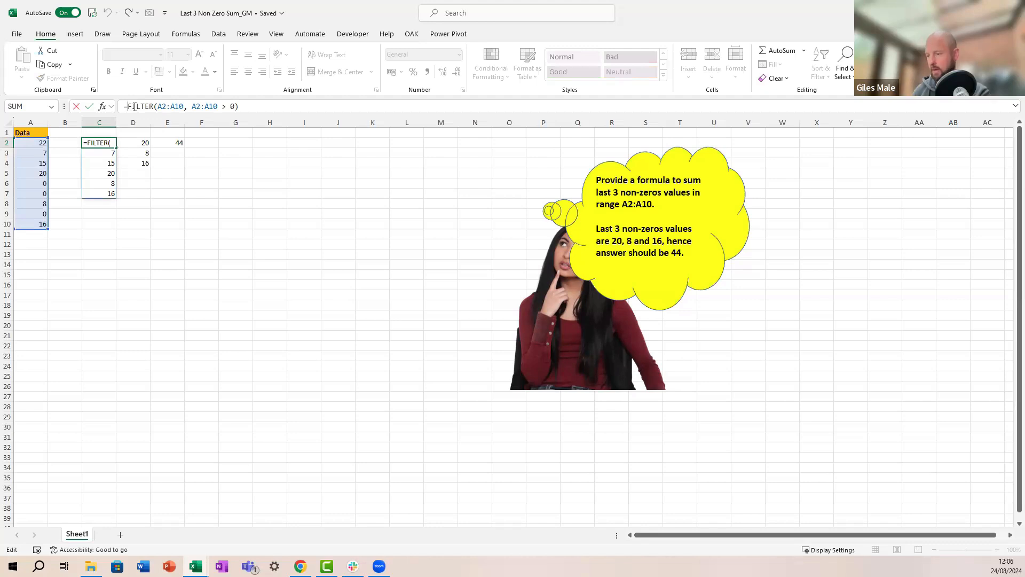
type("take(")
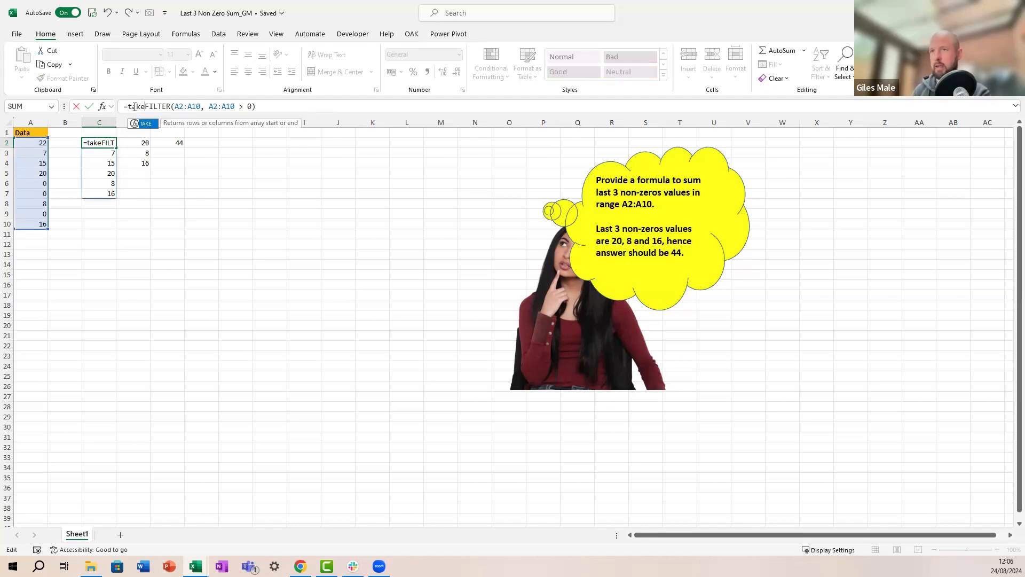
left_click(269, 106)
type(", -3")
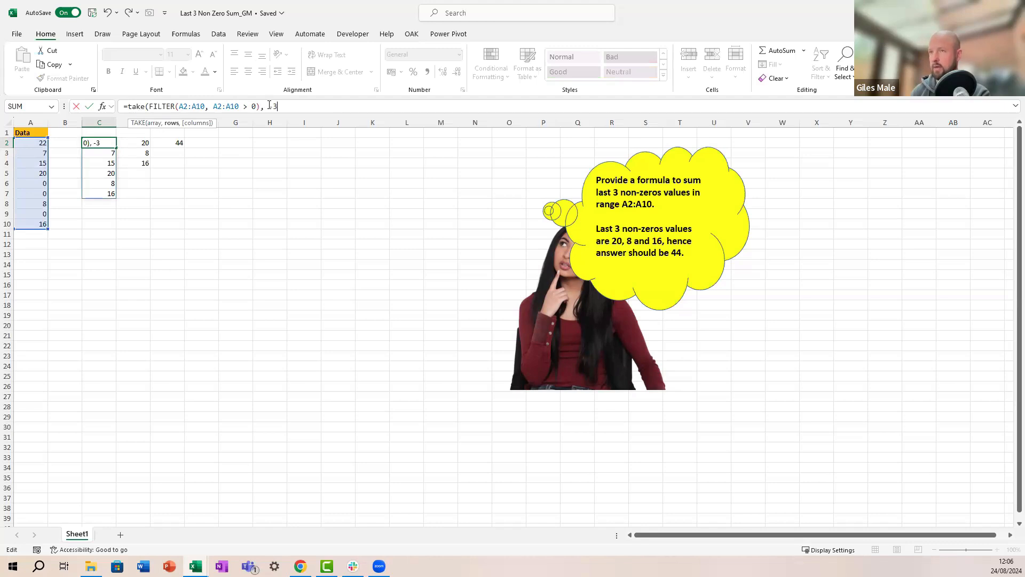
type(")")
key("Return")
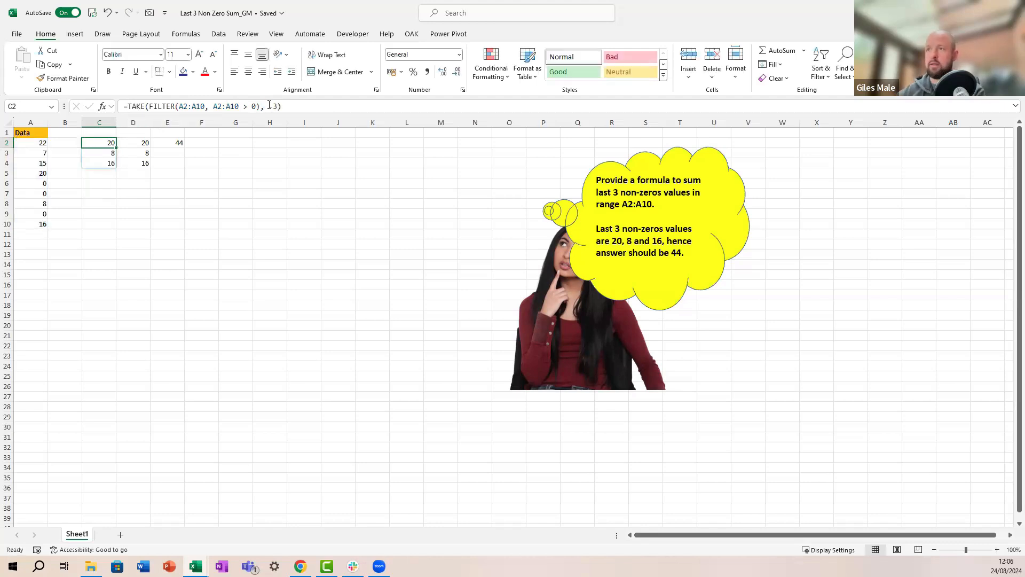
Step: Wrap C2's formula in SUM so it returns 44
left_click(129, 105)
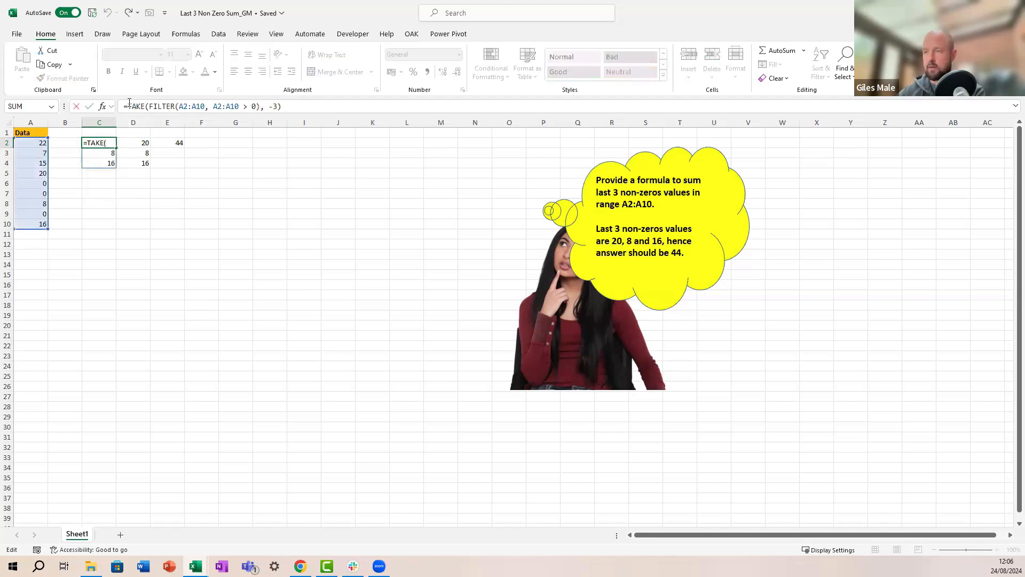
type("sum(")
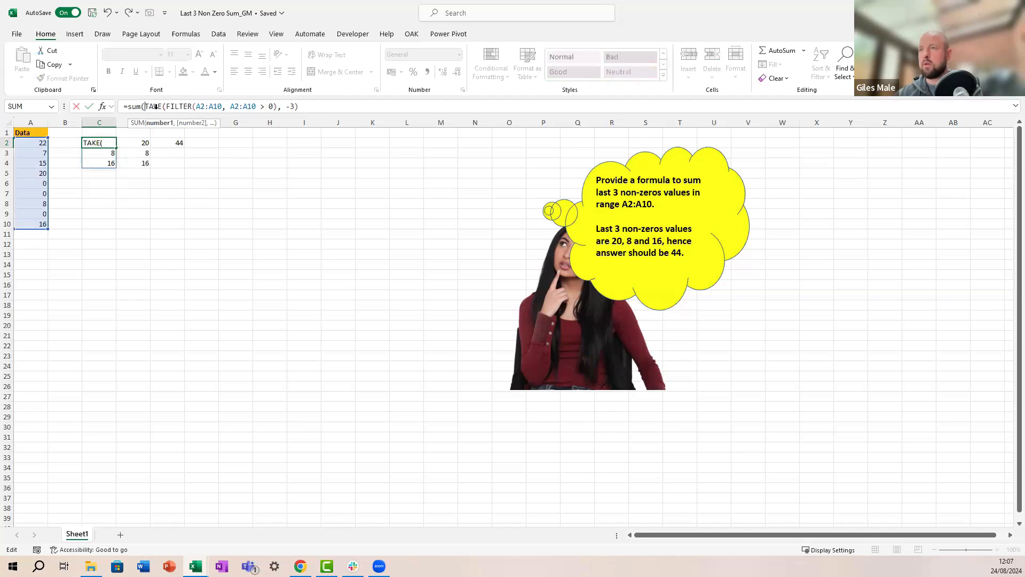
left_click(324, 106)
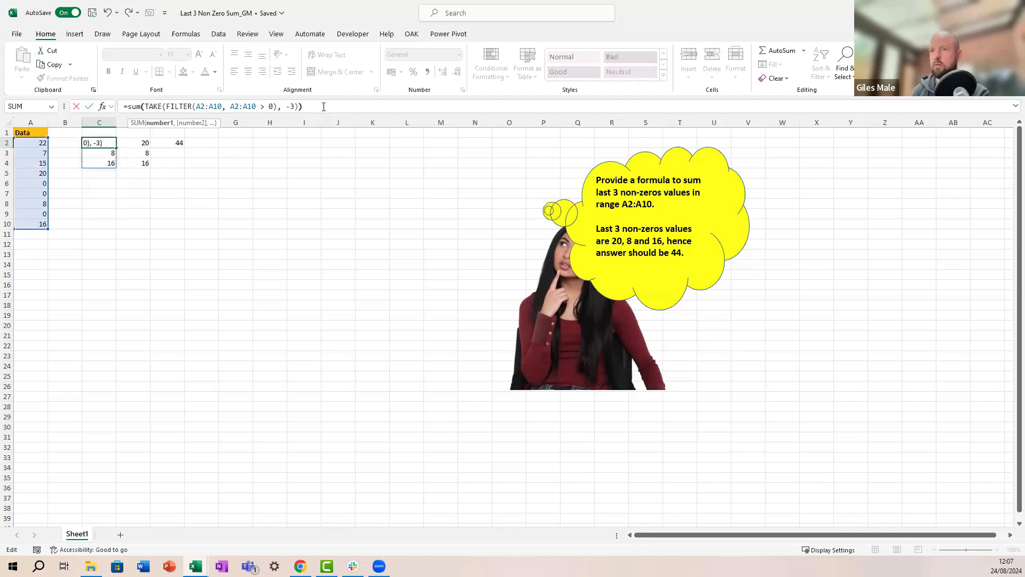
key("ctrl+Return")
Step: Clear the old helper results in D2:F2 and check C2's formula references
key("Right")
key("shift+Right")
key("shift+Right")
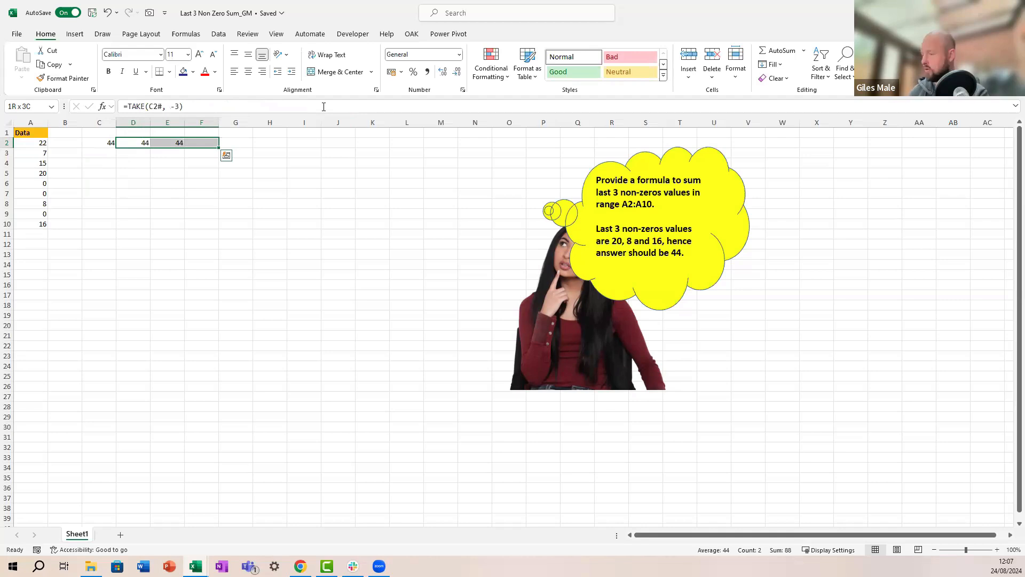
key("Delete")
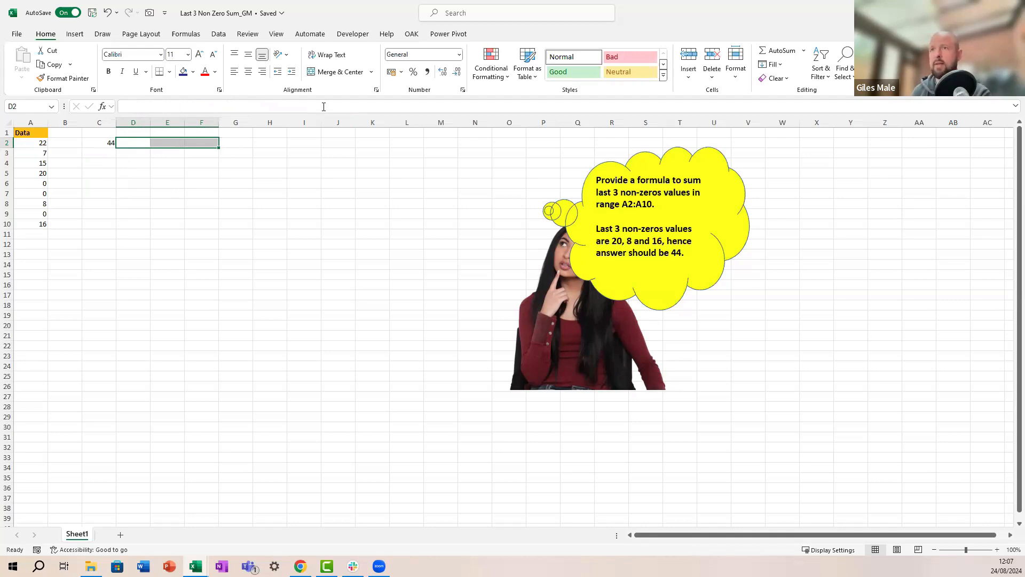
key("Left")
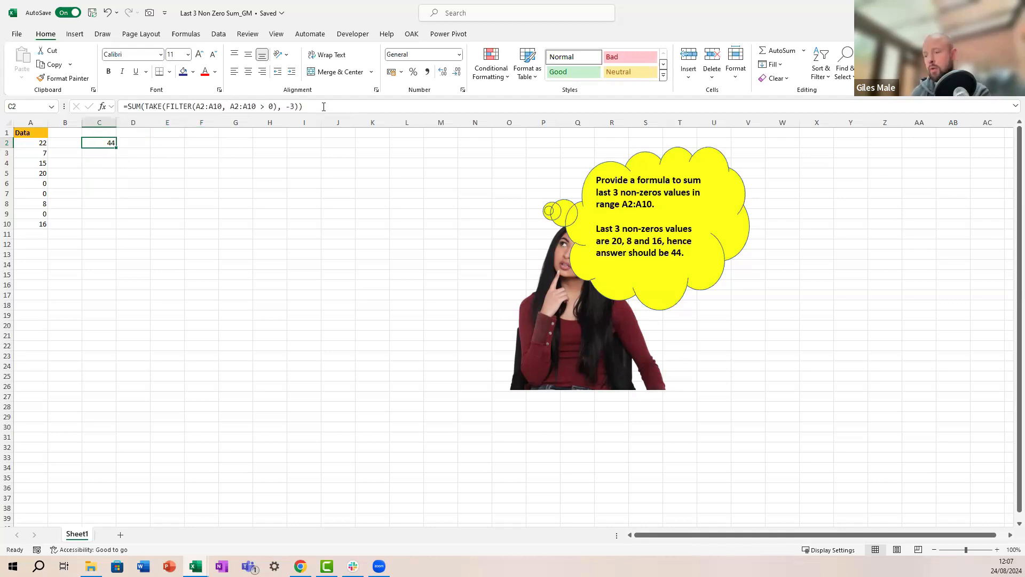
key("F2")
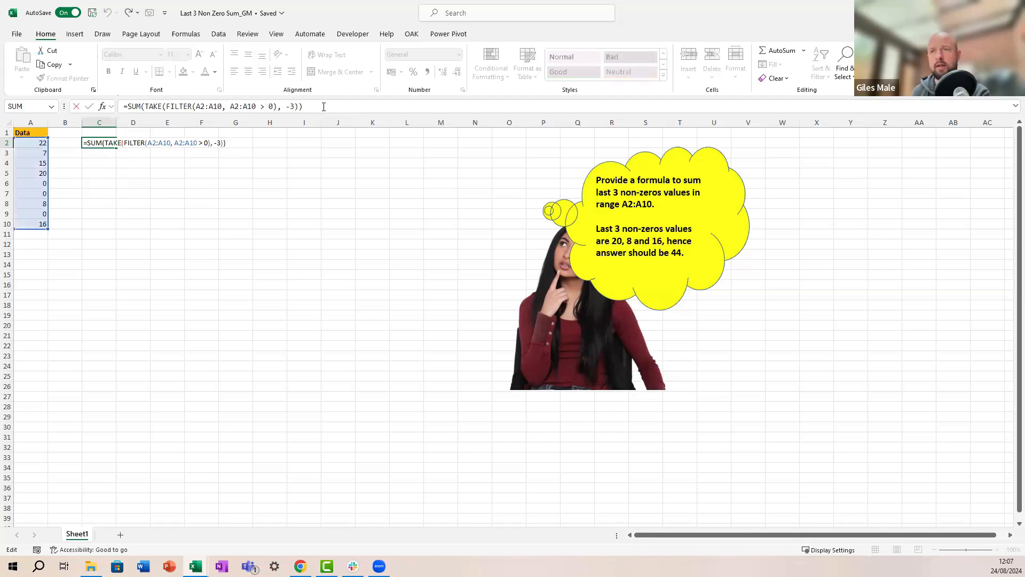
key("Escape")
key("Left")
key("Left")
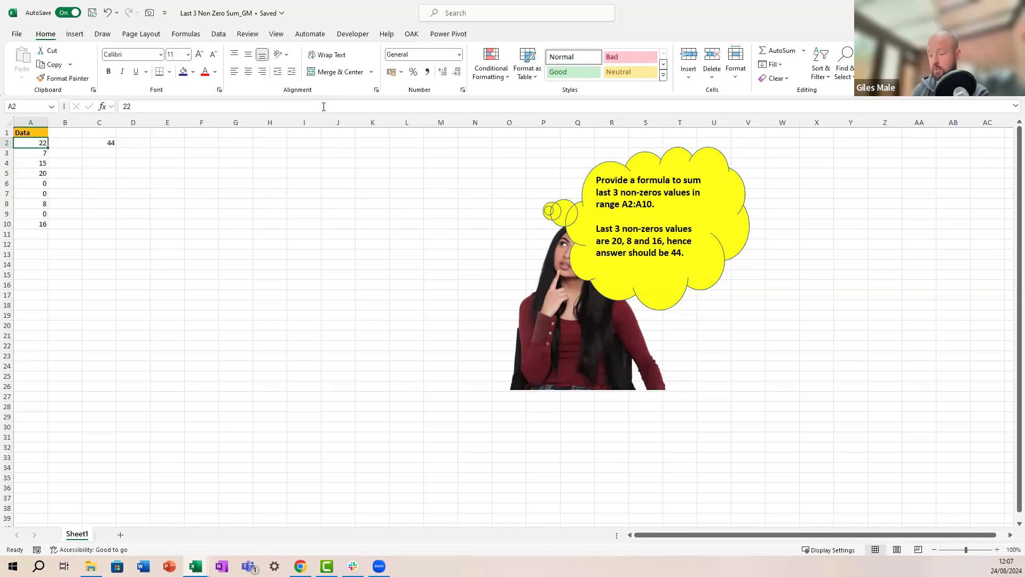
Step: Convert A1:A10 into a table and name it Numbers
key("ctrl+t")
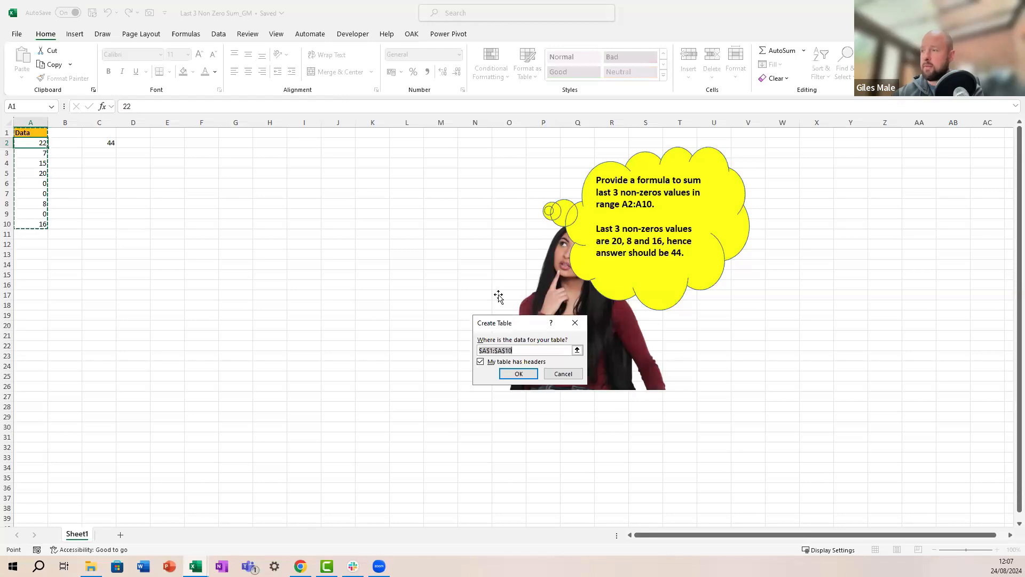
left_click(522, 373)
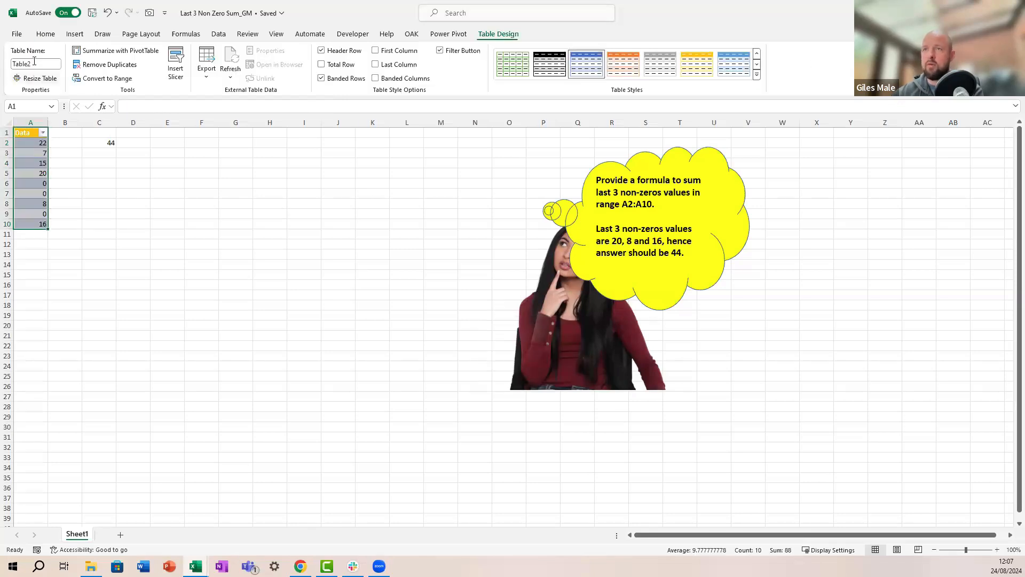
left_click(34, 65)
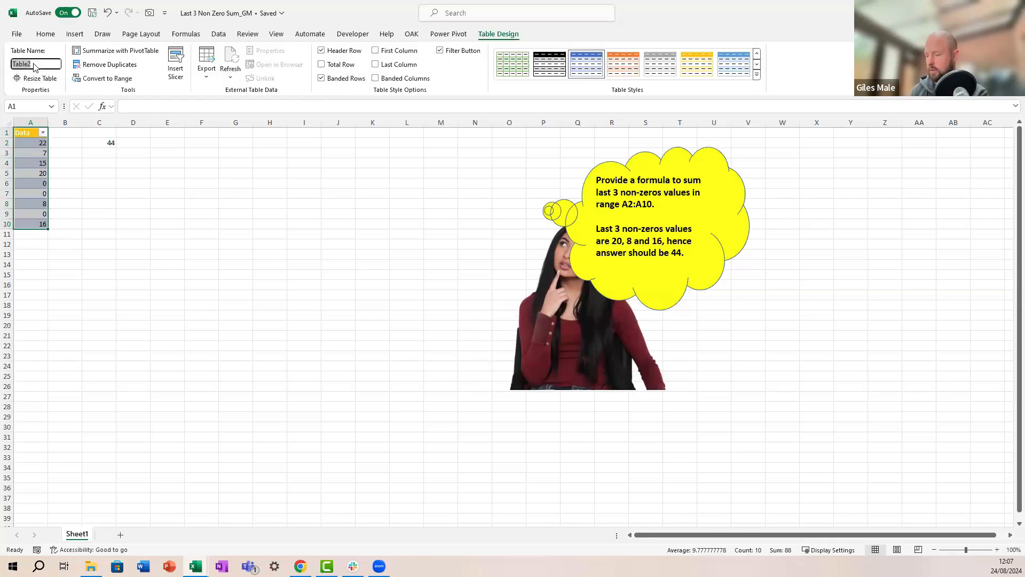
type("Numbers")
key("Return")
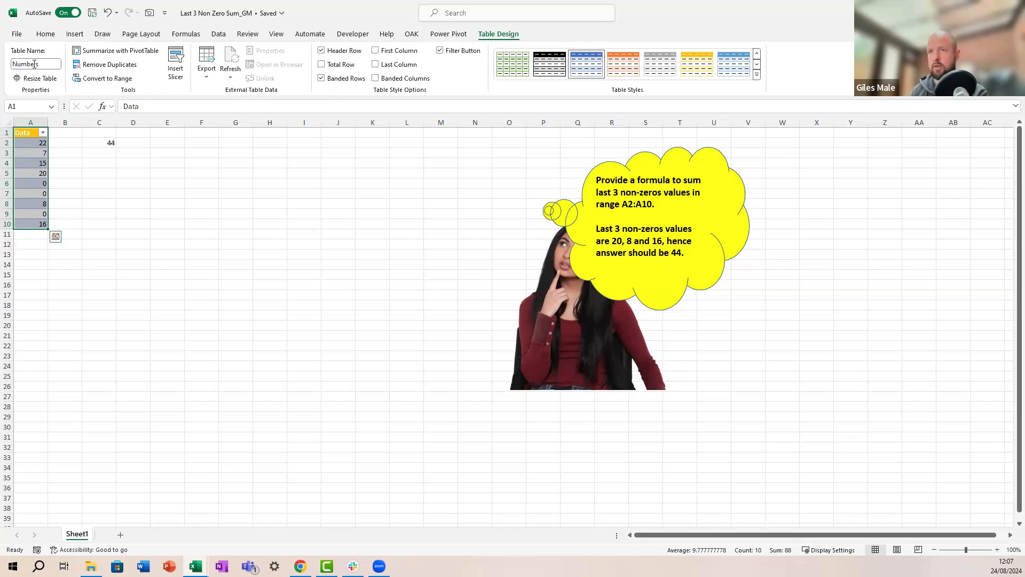
Step: In C2's formula, delete the first A2:A10 reference so the table column can replace it
left_click(108, 141)
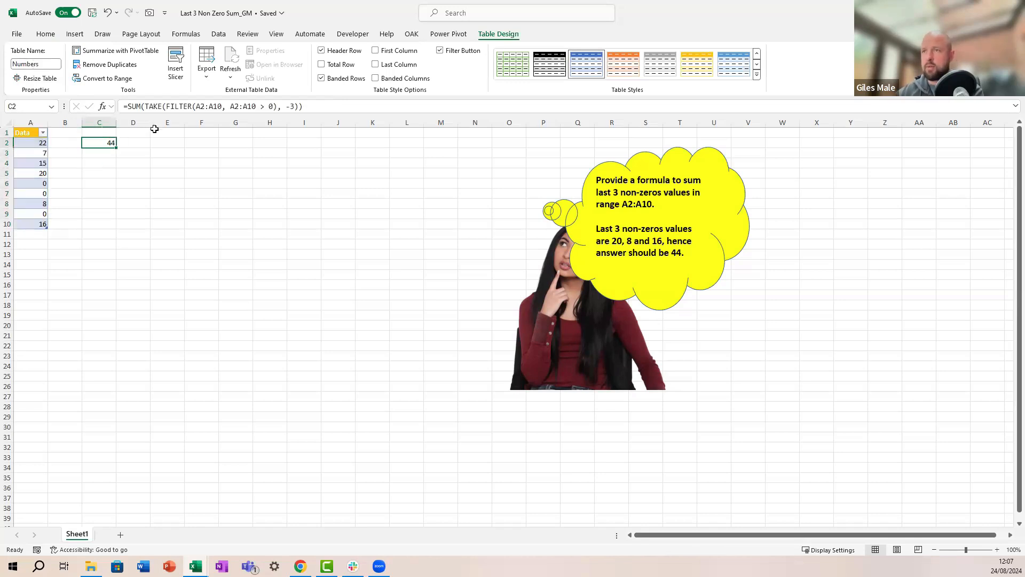
left_click_drag(220, 106, 195, 106)
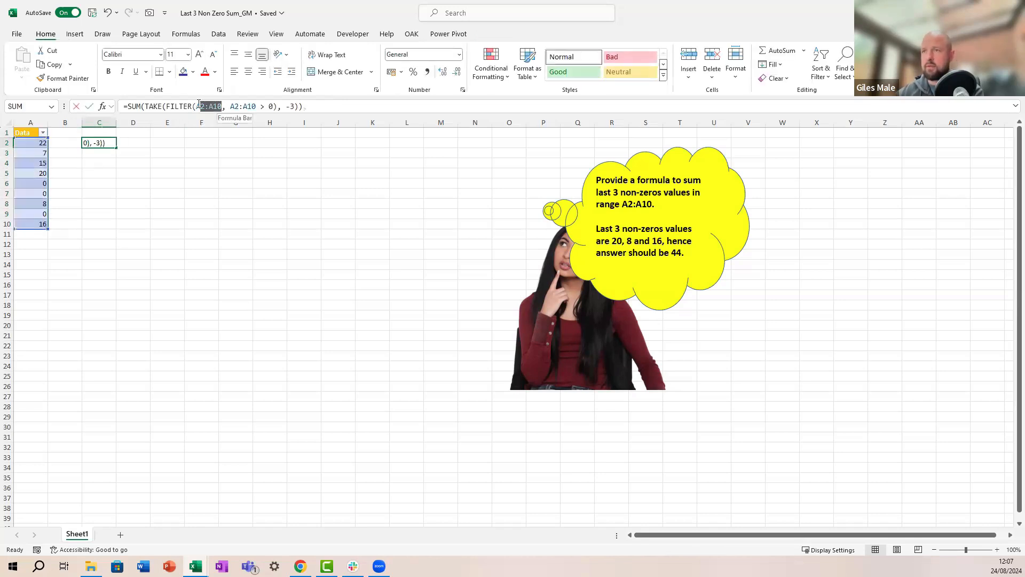
key("Delete")
left_click_drag(40, 142, 22, 220)
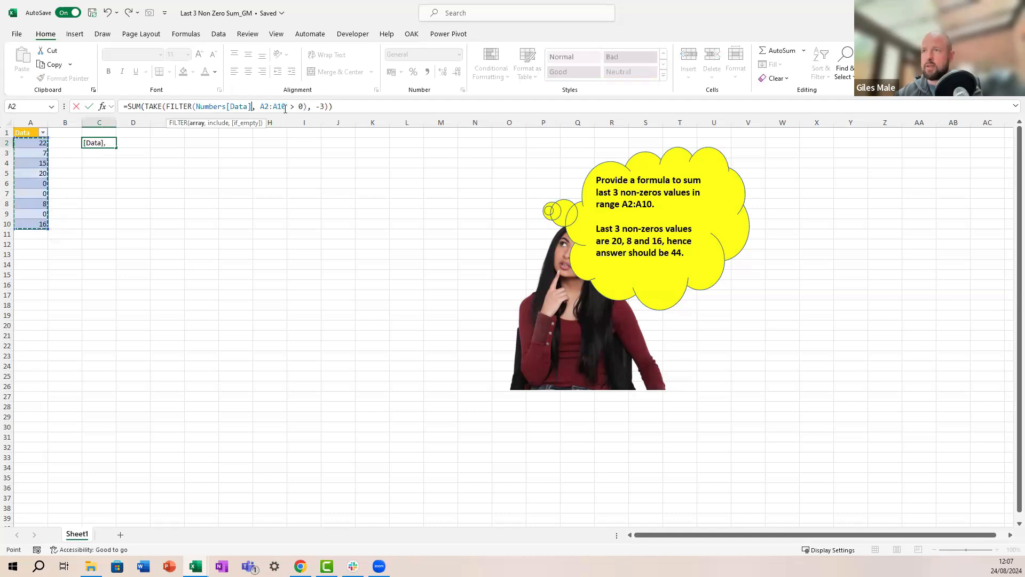
left_click_drag(286, 106, 260, 106)
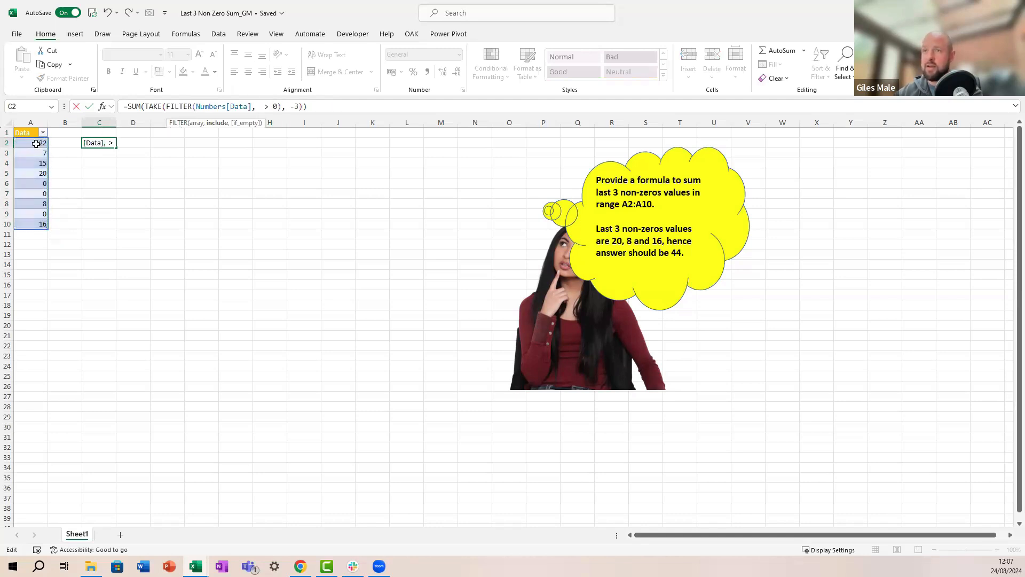
left_click_drag(36, 143, 29, 219)
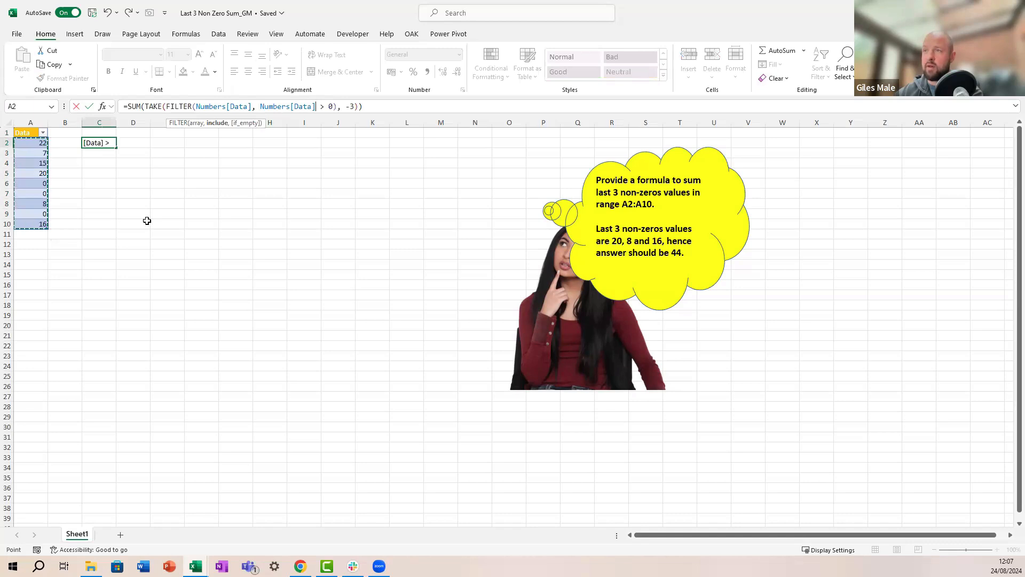
key("ctrl+Return")
left_click(121, 212)
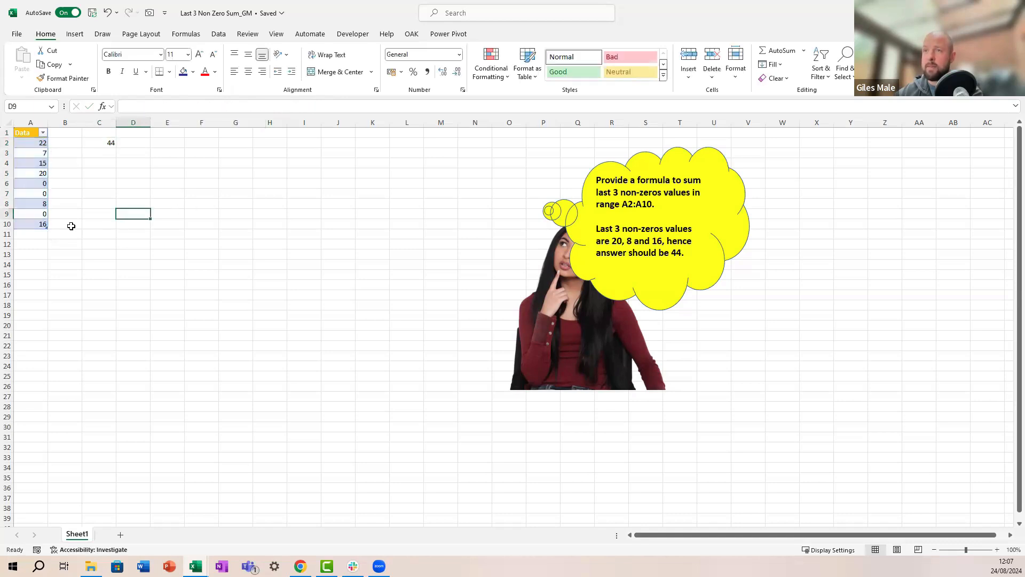
left_click(33, 234)
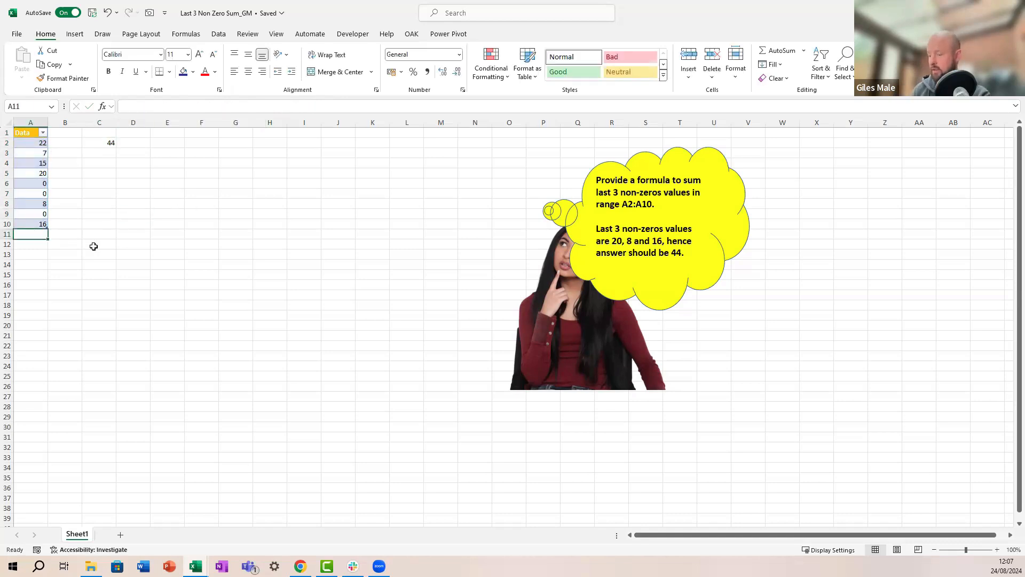
type("59")
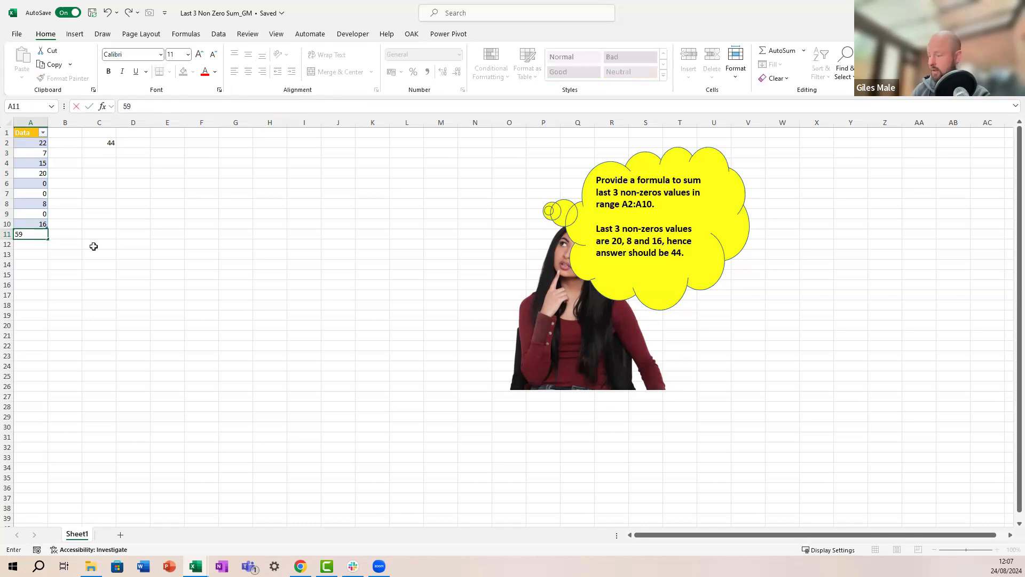
key("ctrl+Return")
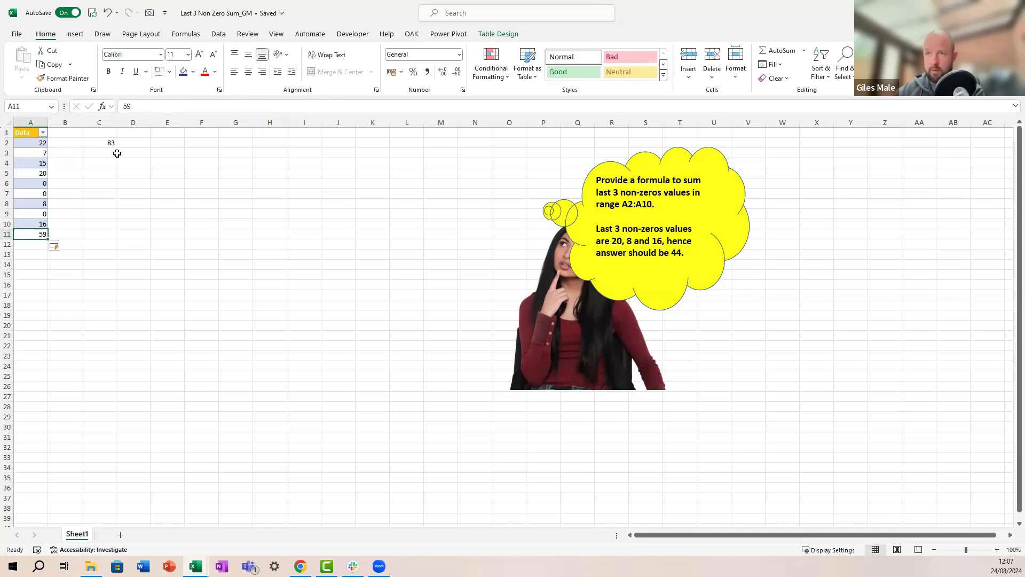
left_click(103, 142)
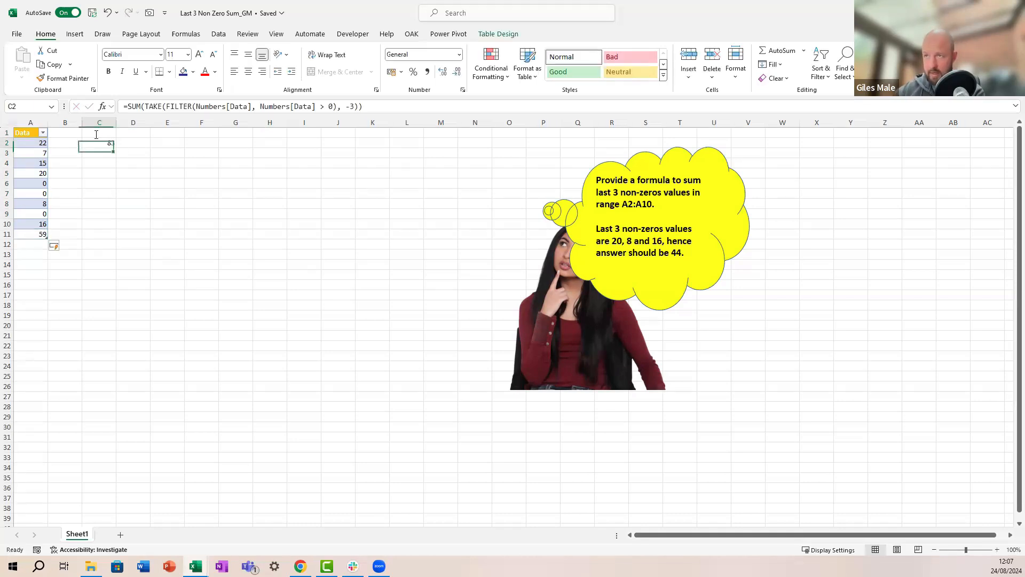
left_click(262, 106)
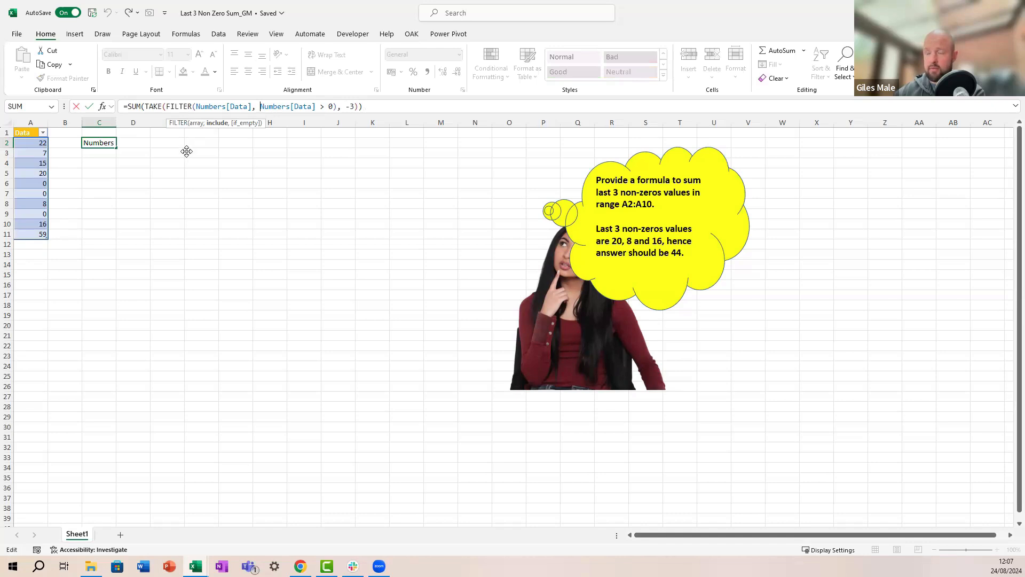
key("ctrl+Return")
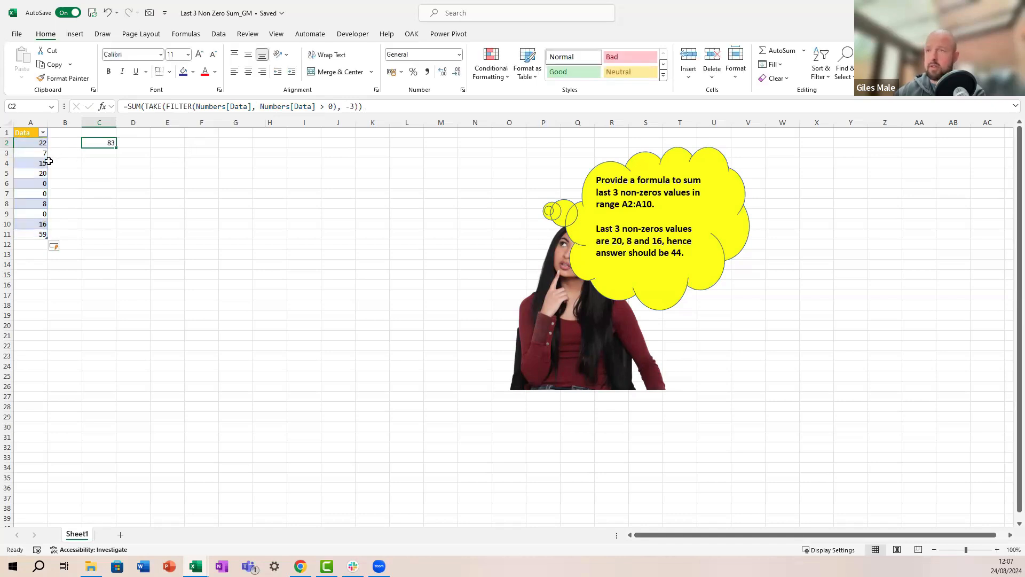
left_click(201, 145)
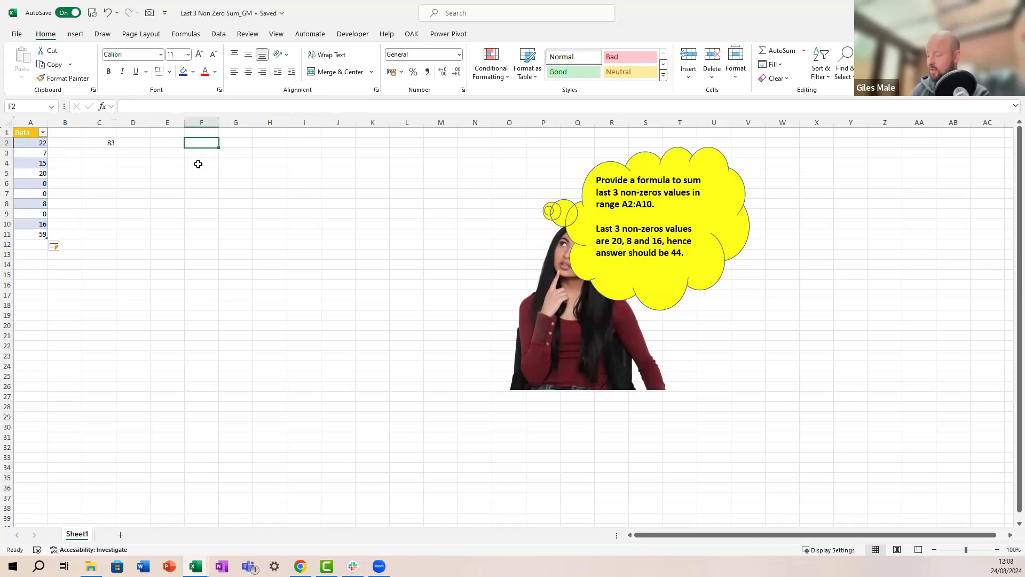
Step: Enter =LET(NumberList, Numbers[Data], IndexList, SEQUENCE(ROWS(NumberList)), IndexList) in F2, spilling 1 to 10
type("=let(")
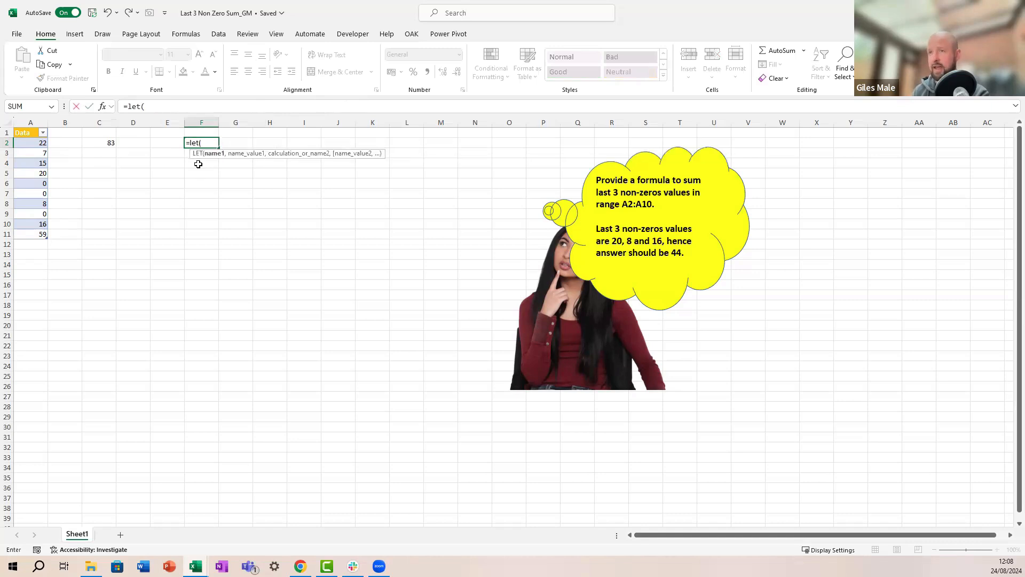
type("NumberList")
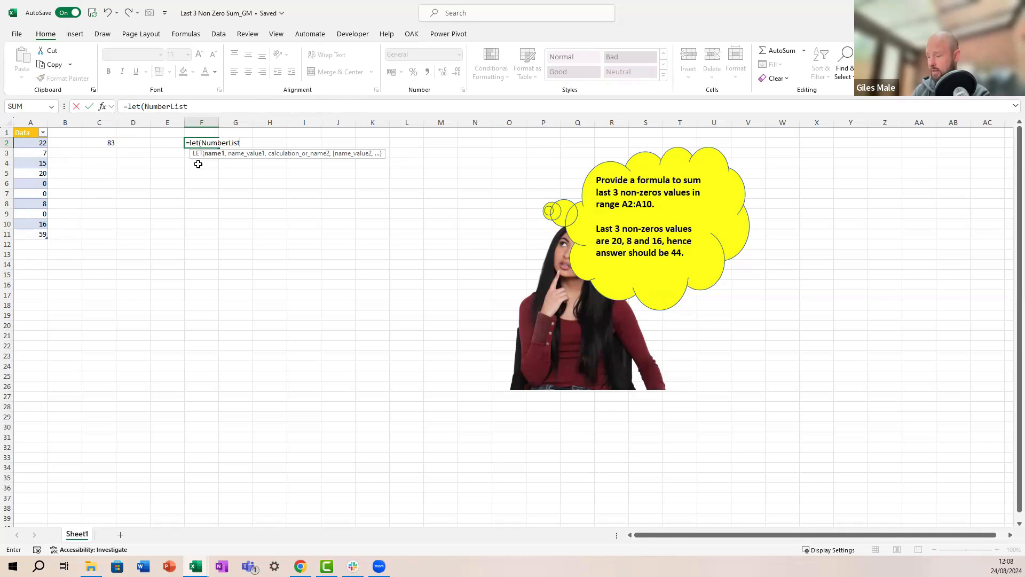
type(",")
key("Left")
key("Left")
key("Left")
key("Left")
key("Left")
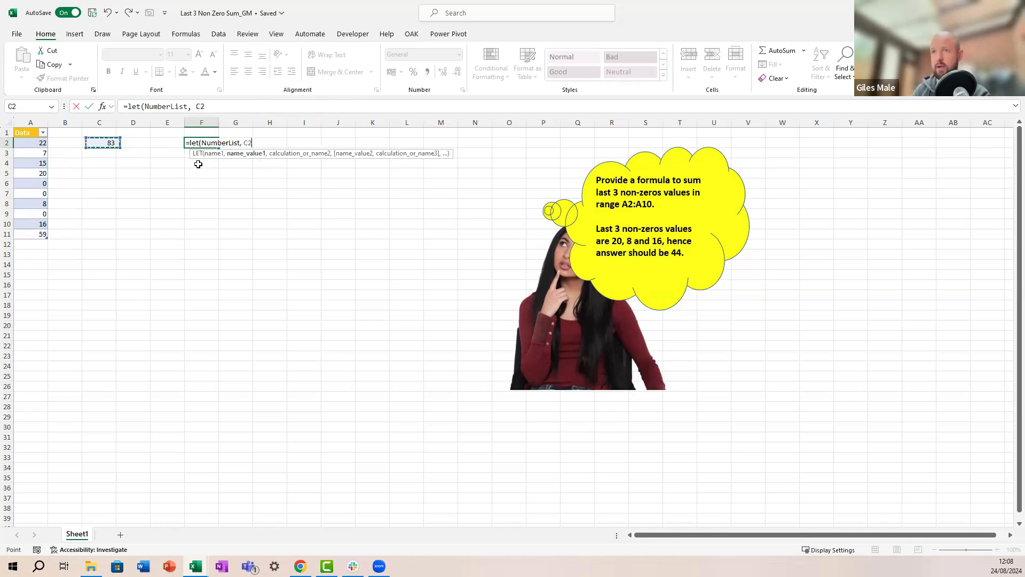
key("ctrl+shift+Down")
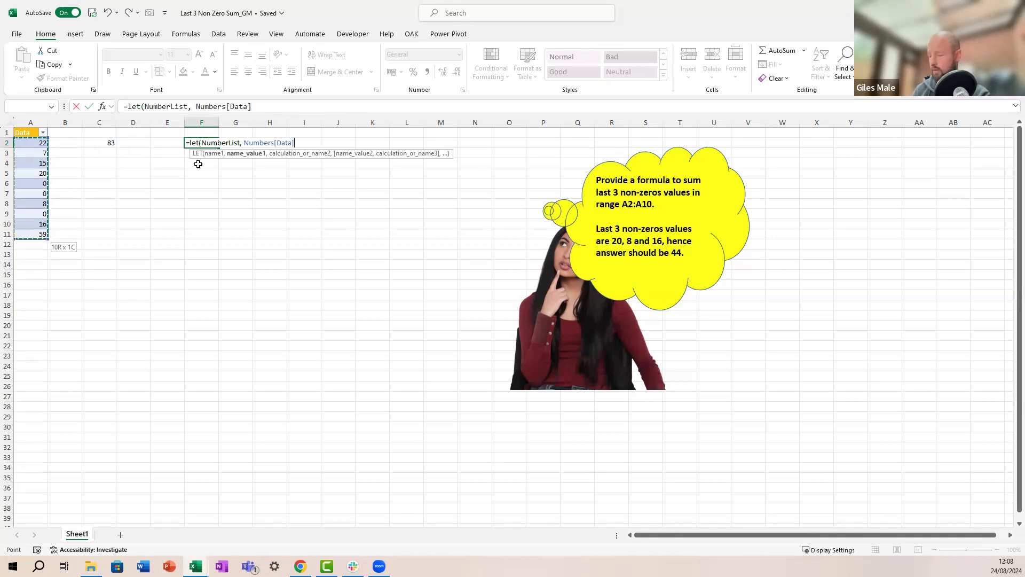
type(",")
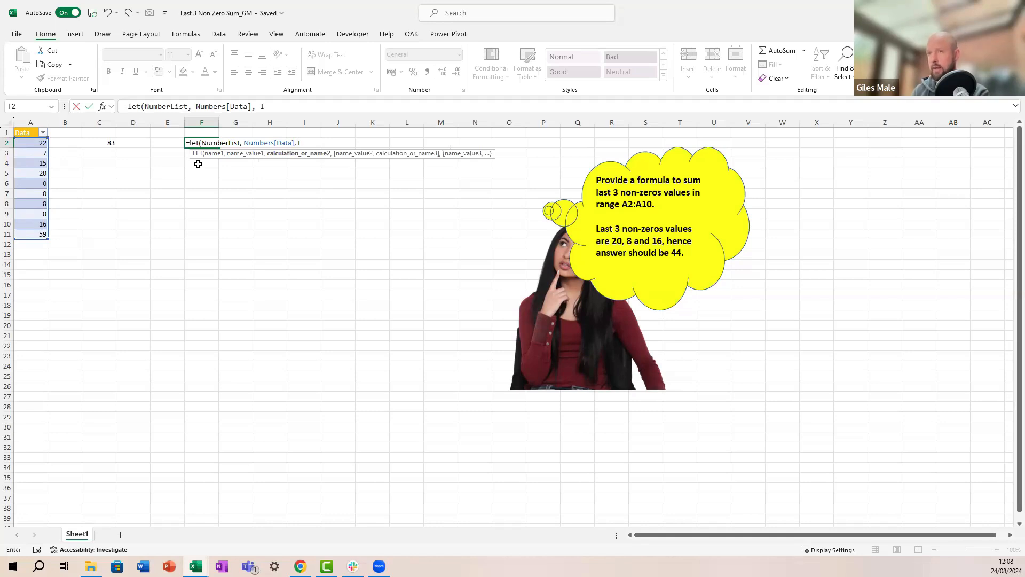
type("IndexList")
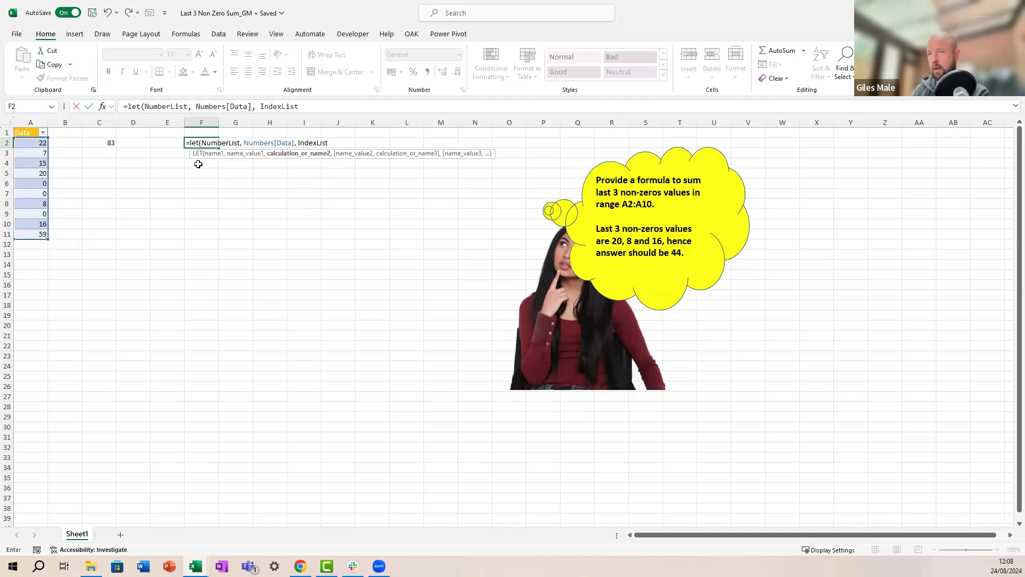
type(", sequ")
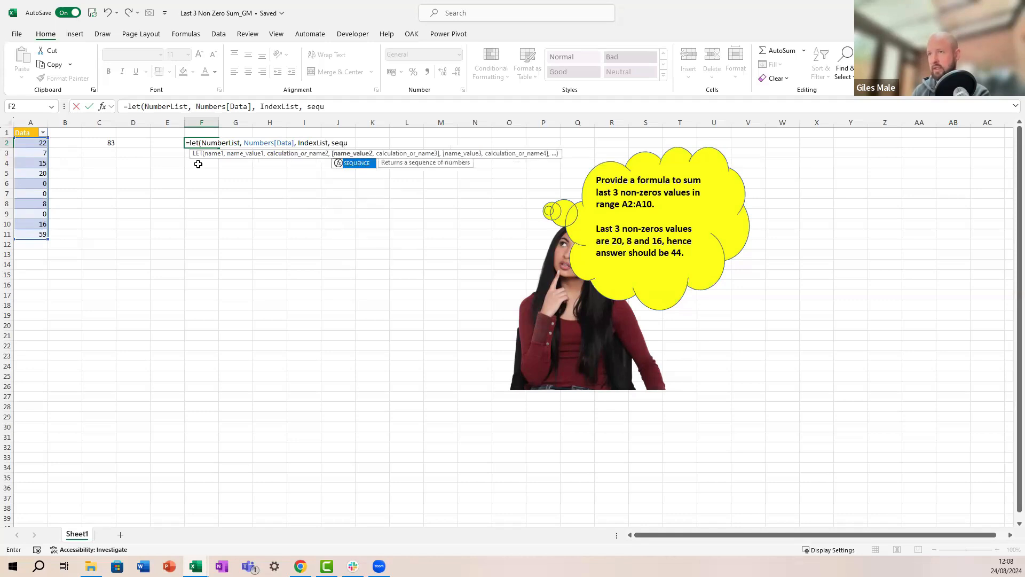
type("ence(")
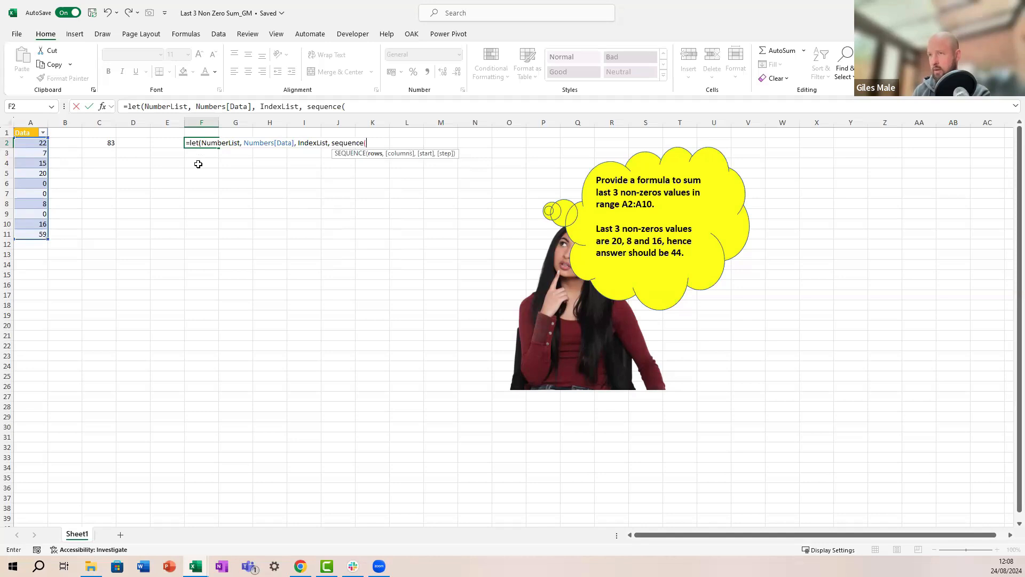
type(",")
key("BackSpace")
type("rows(")
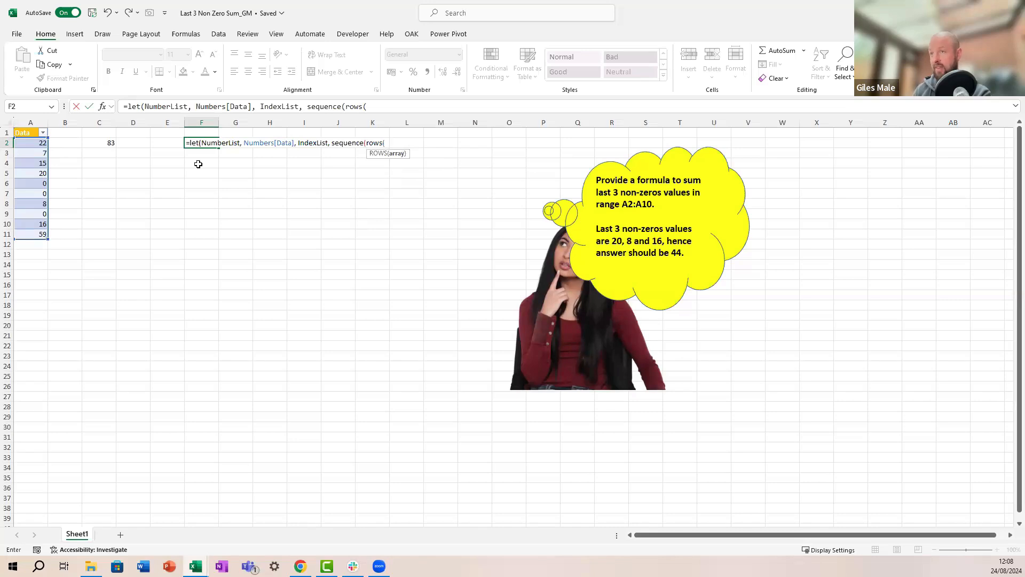
type("number")
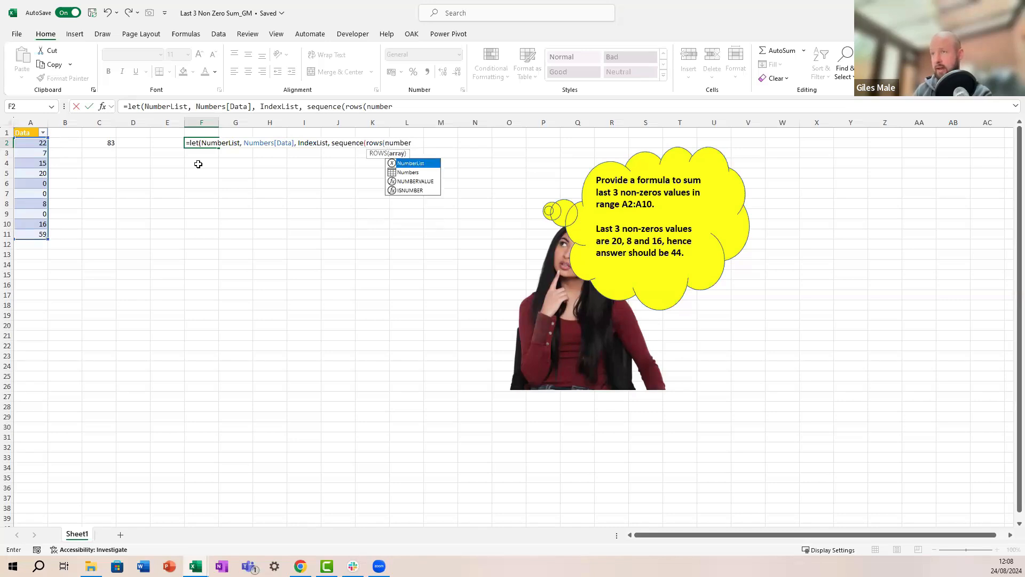
key("Tab")
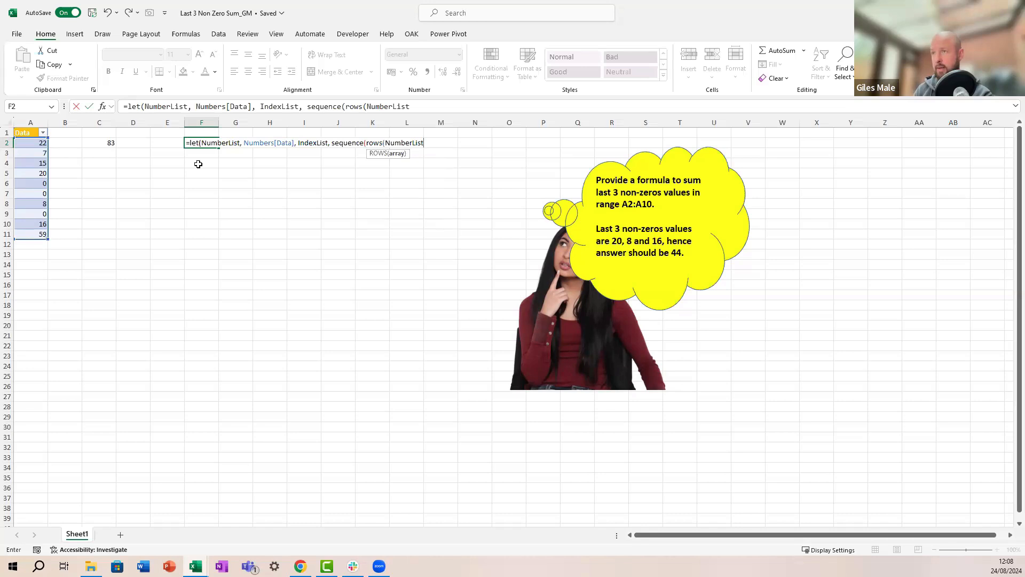
type(")")
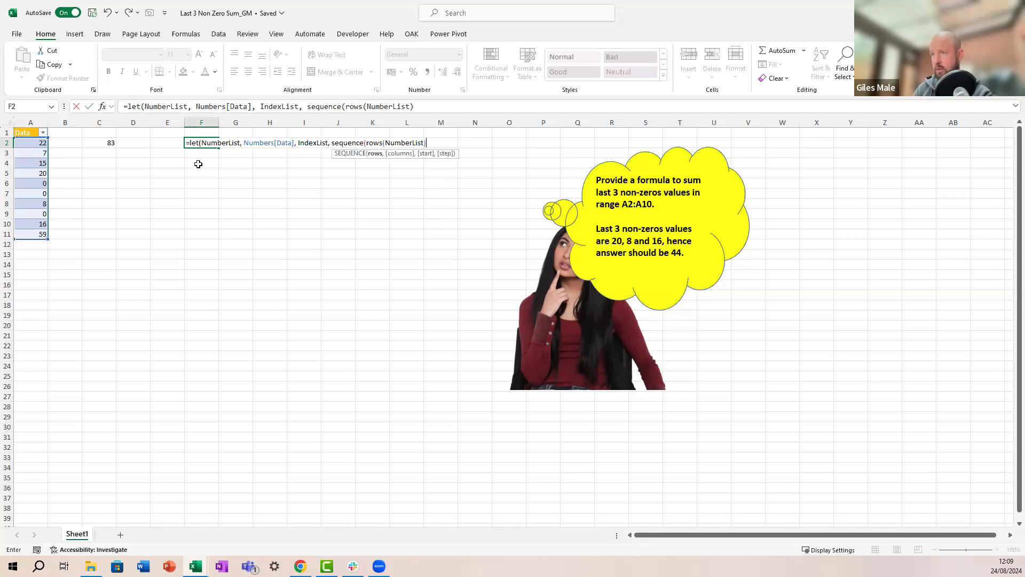
type("),")
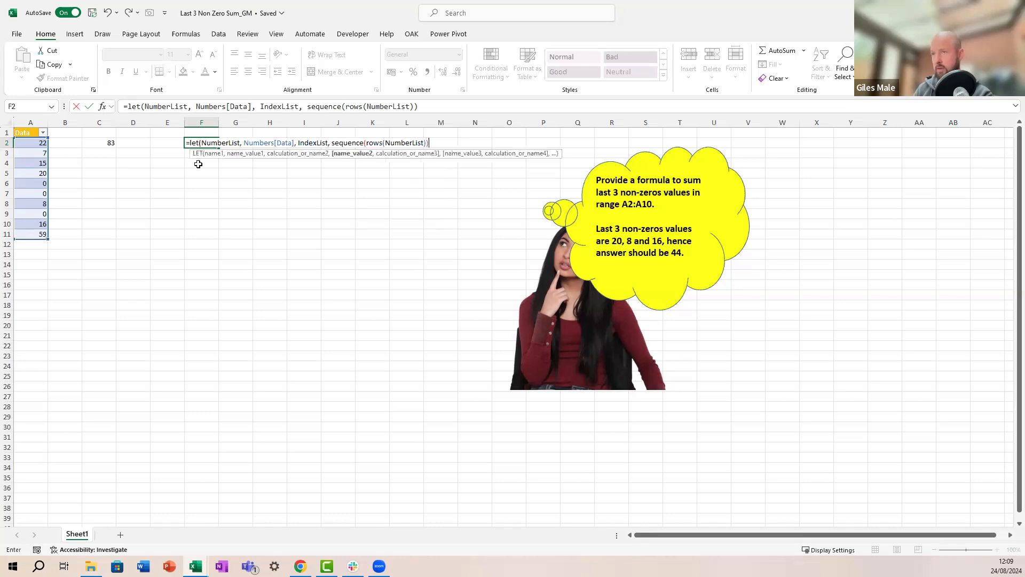
type(" IndexL")
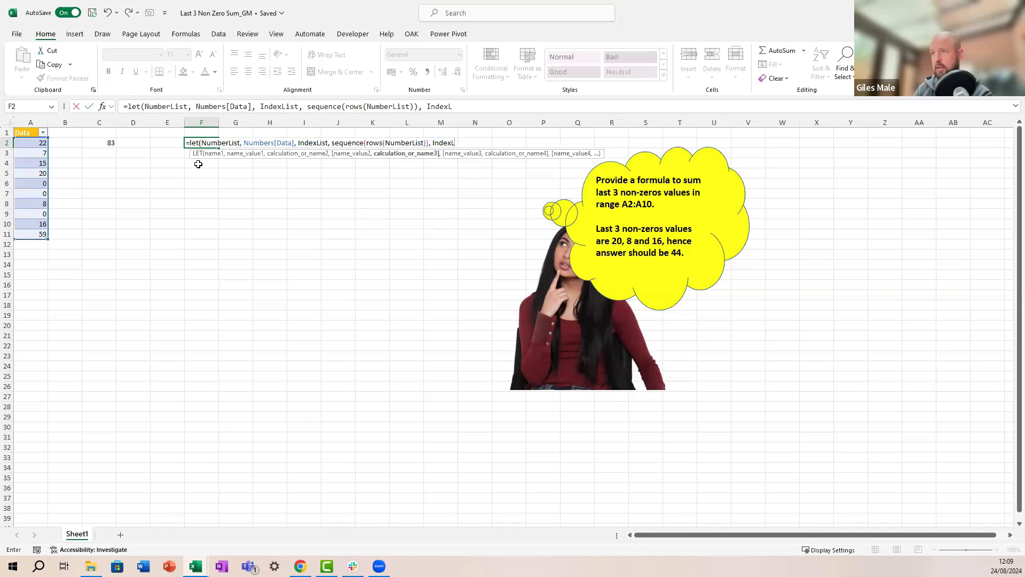
type("ist")
key("ctrl+Return")
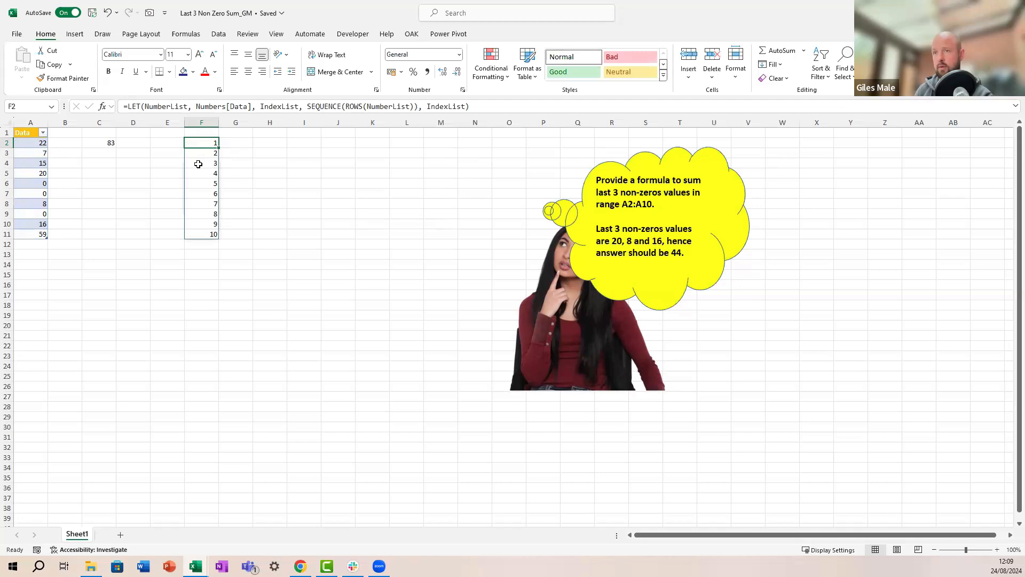
Step: Add MAX(ROWS(NumberList)) as the start value of SEQUENCE in F2's formula
key("Down")
key("Down")
key("Down")
key("Down")
key("Down")
key("Left")
key("Left")
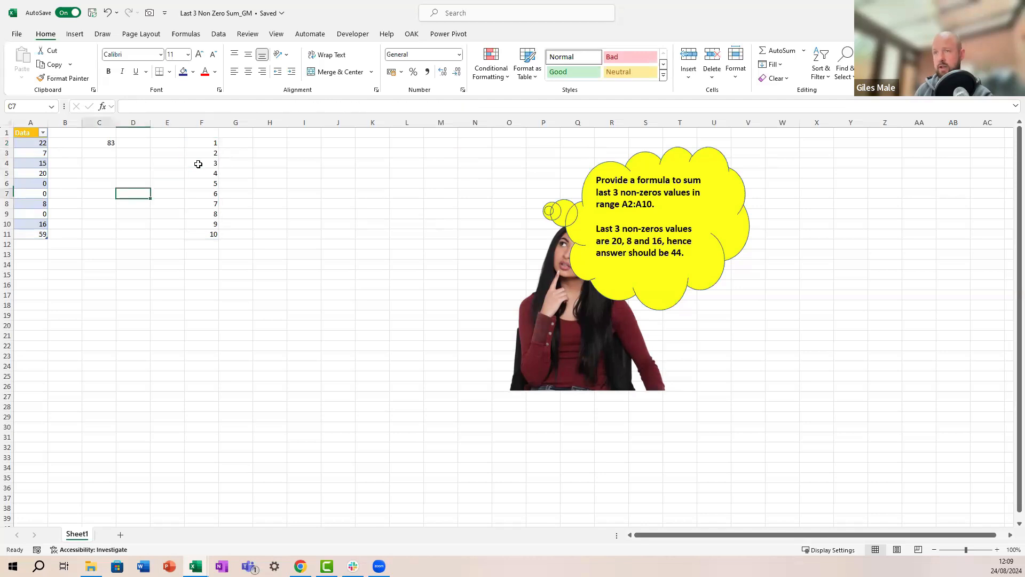
key("Left")
key("Down")
key("Down")
key("Down")
key("Left")
key("Right")
key("Right")
key("Right")
key("Right")
key("Up")
key("Up")
key("Up")
key("Up")
key("Up")
key("Up")
key("Up")
key("Up")
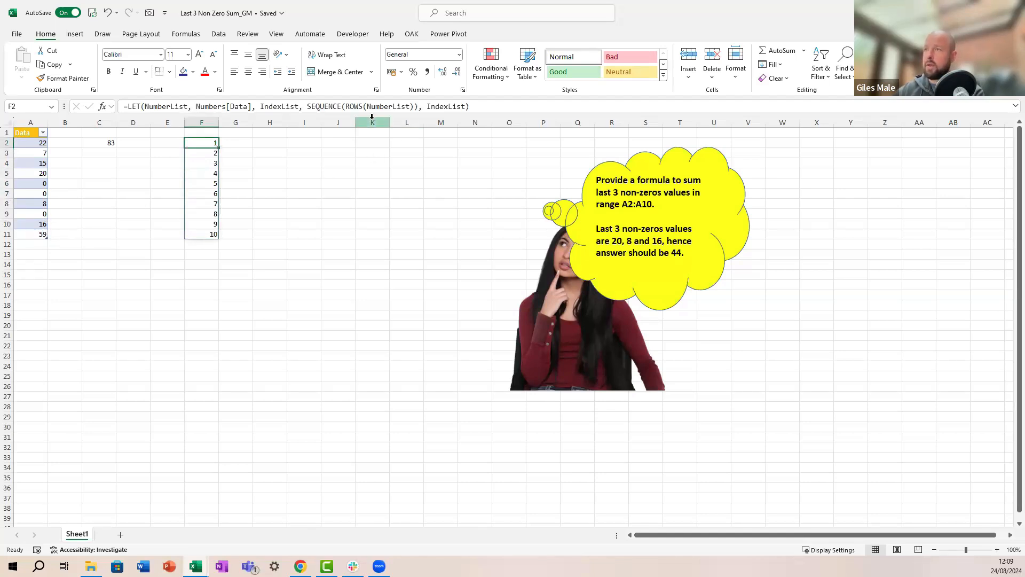
left_click(417, 107)
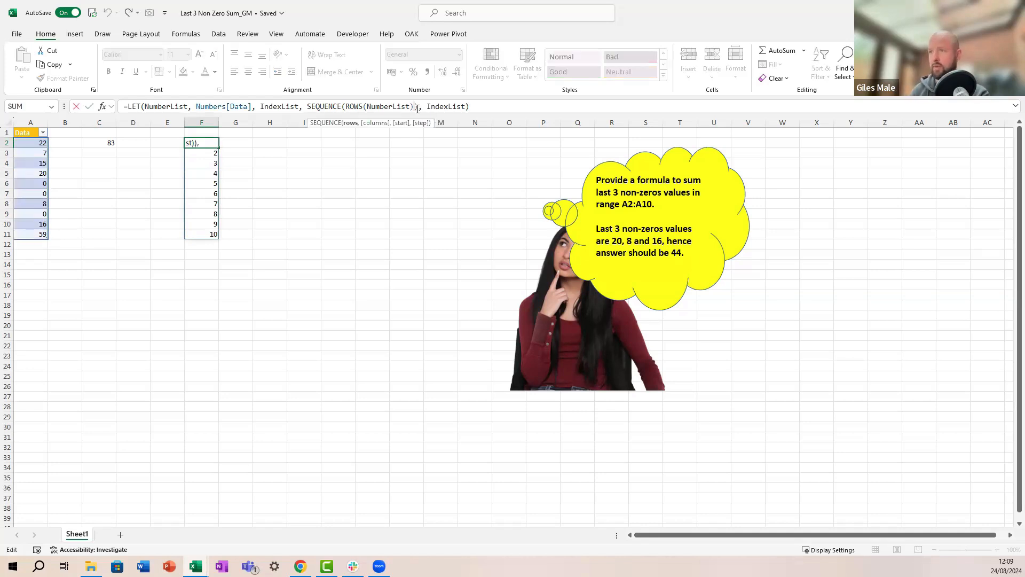
type(",,")
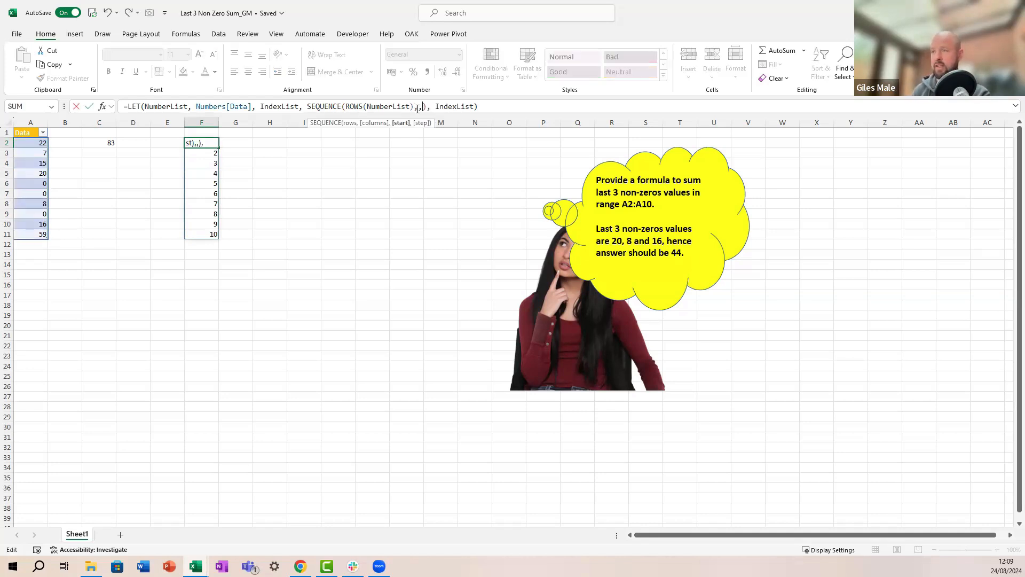
type("max(")
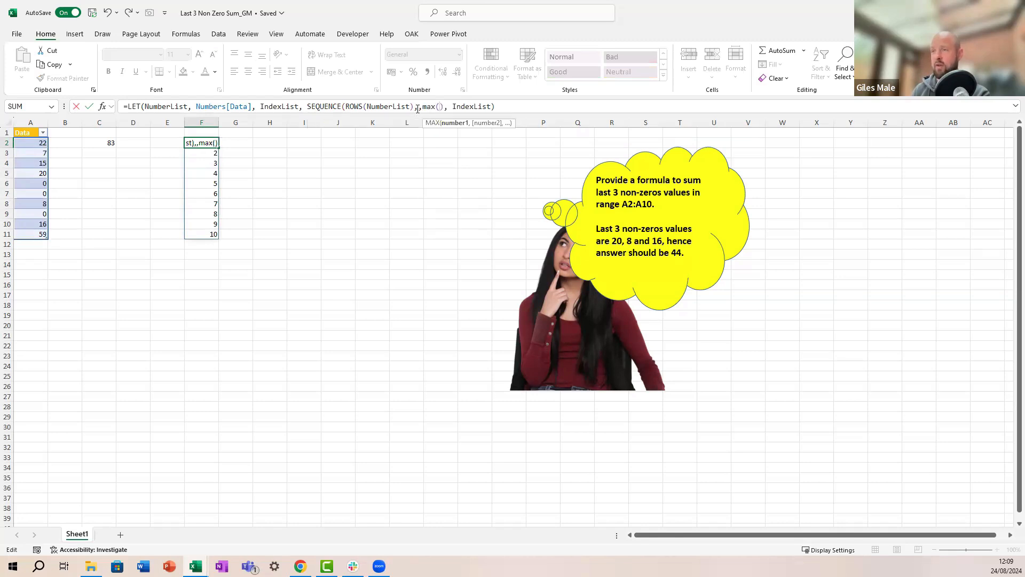
type("Rows")
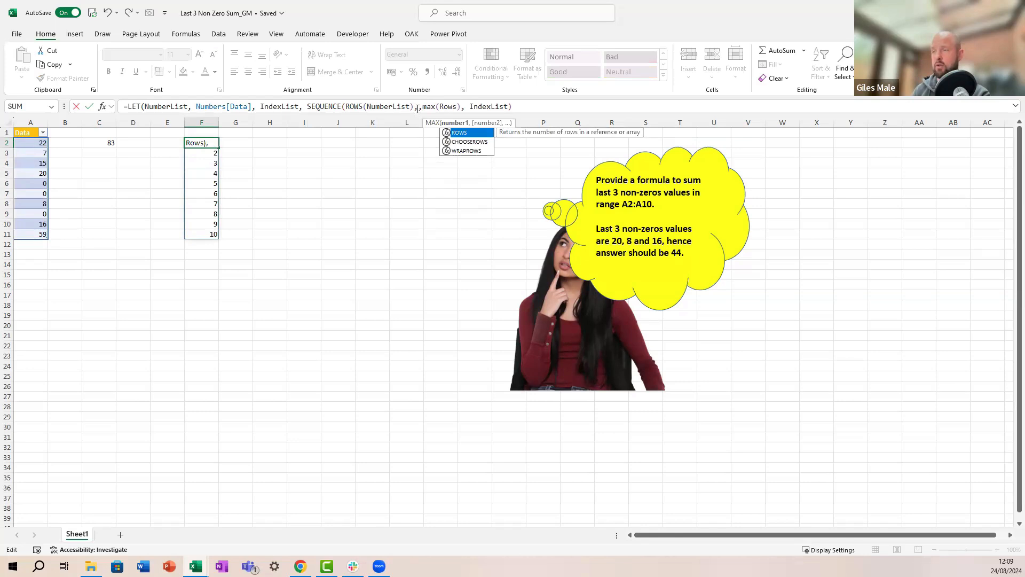
type("(number")
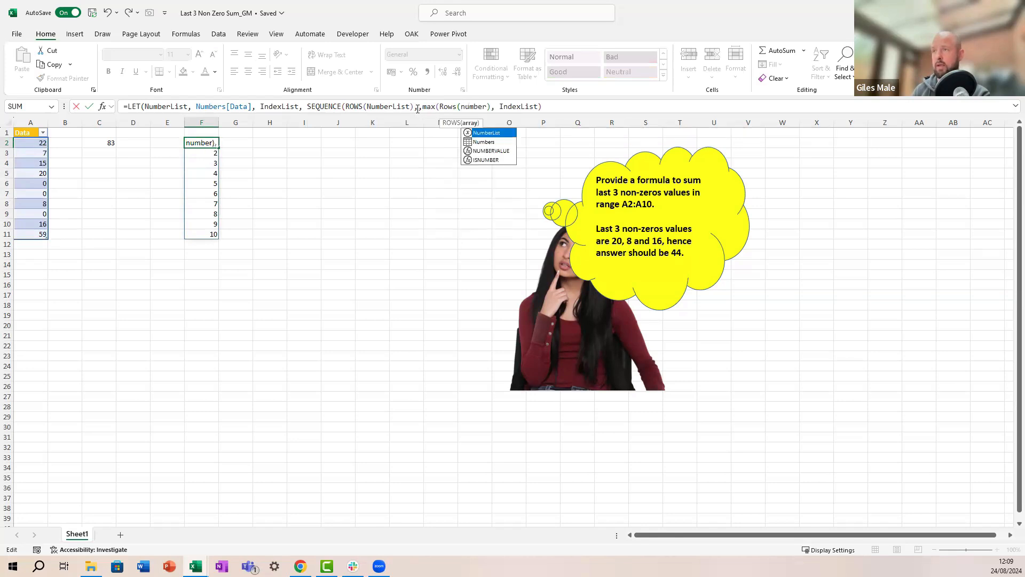
key("Tab")
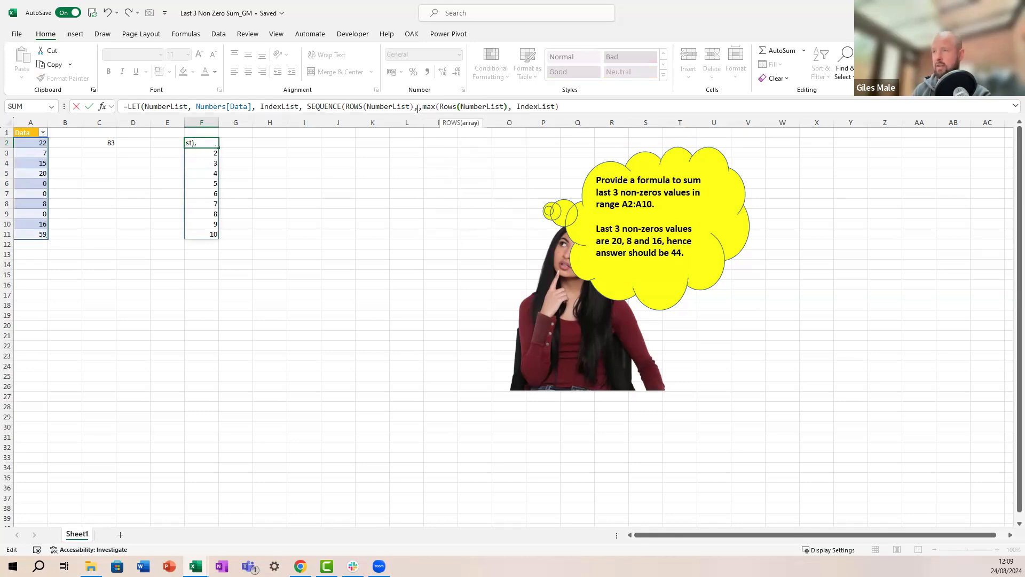
type("))")
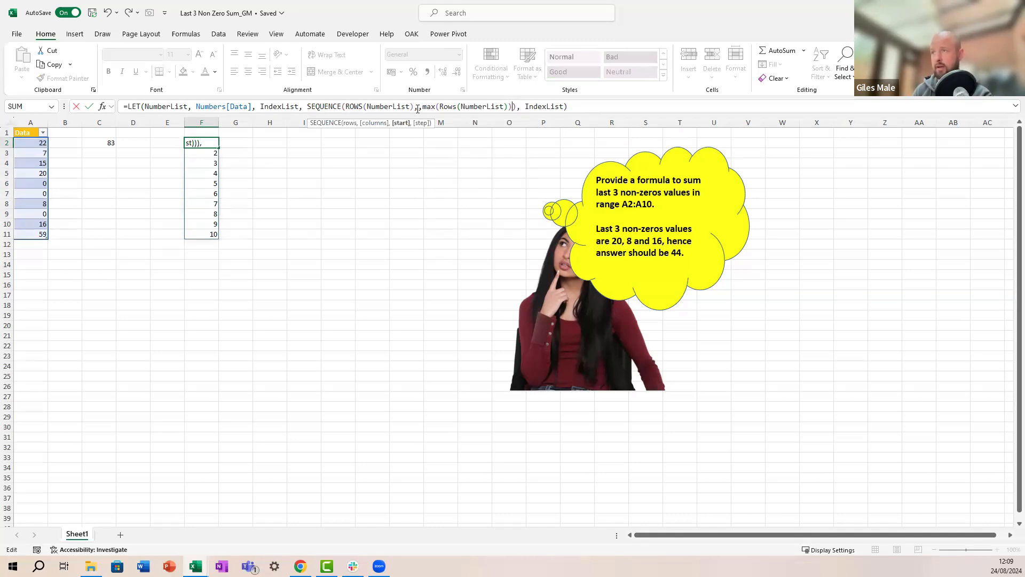
Step: Add a step of -1 and remove the stray bracket, so F2:F11 spills 10 down to 1
type(", -1")
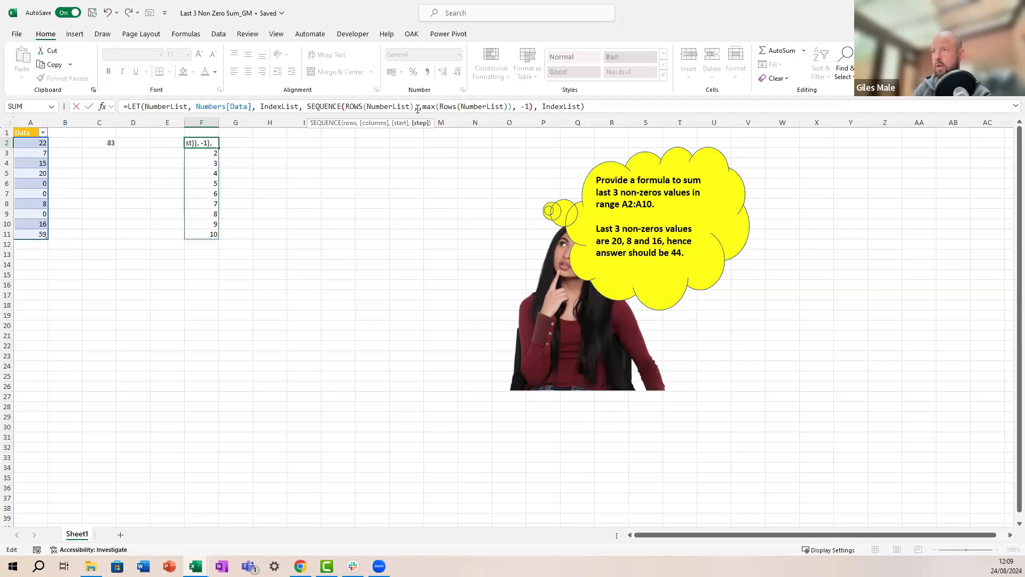
type(")")
key("Return")
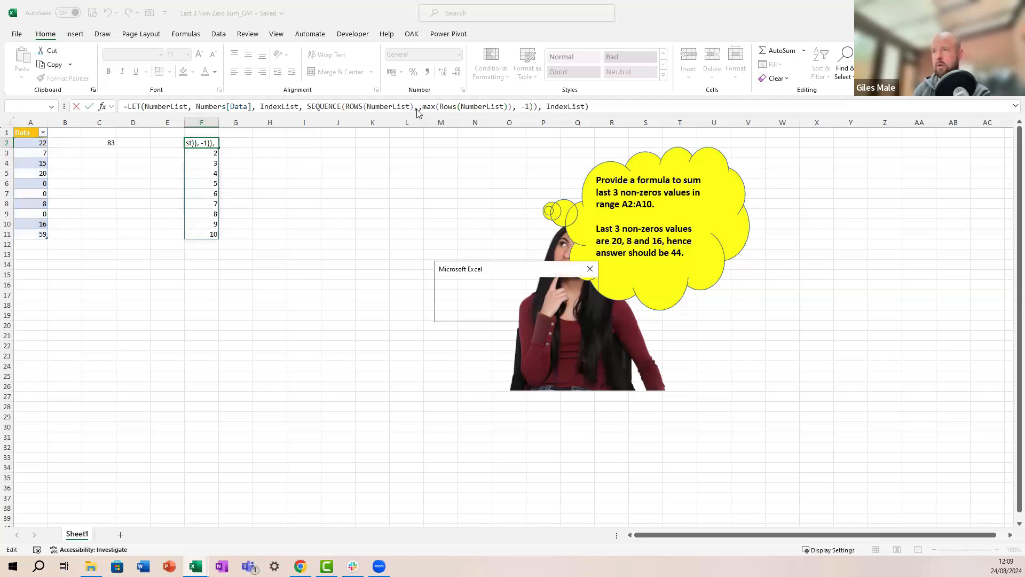
key("Return")
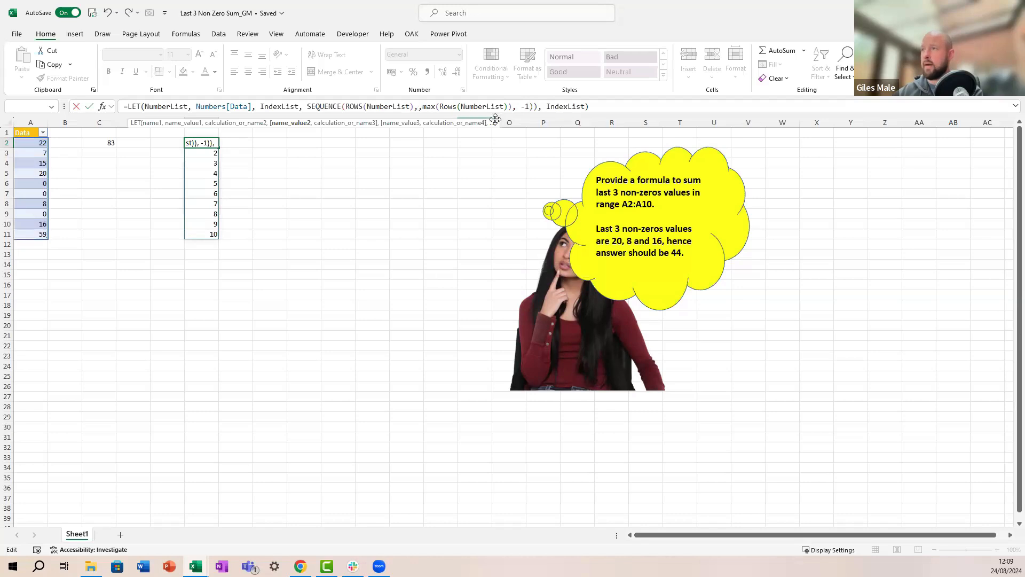
key("Delete")
key("Return")
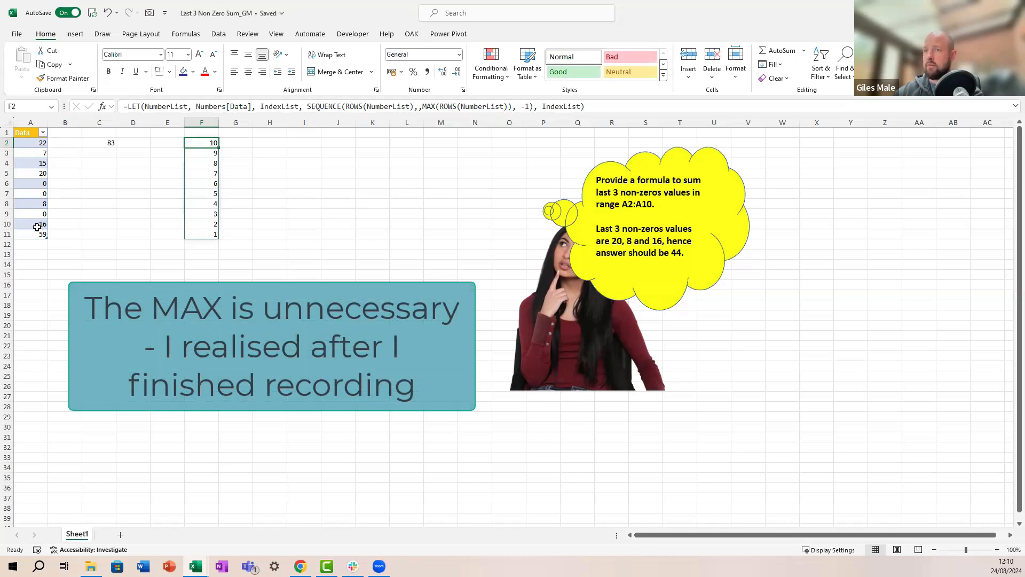
Step: Replace the LET's final IndexList result with HSTACK(IndexList, NumberList)
left_click(526, 108)
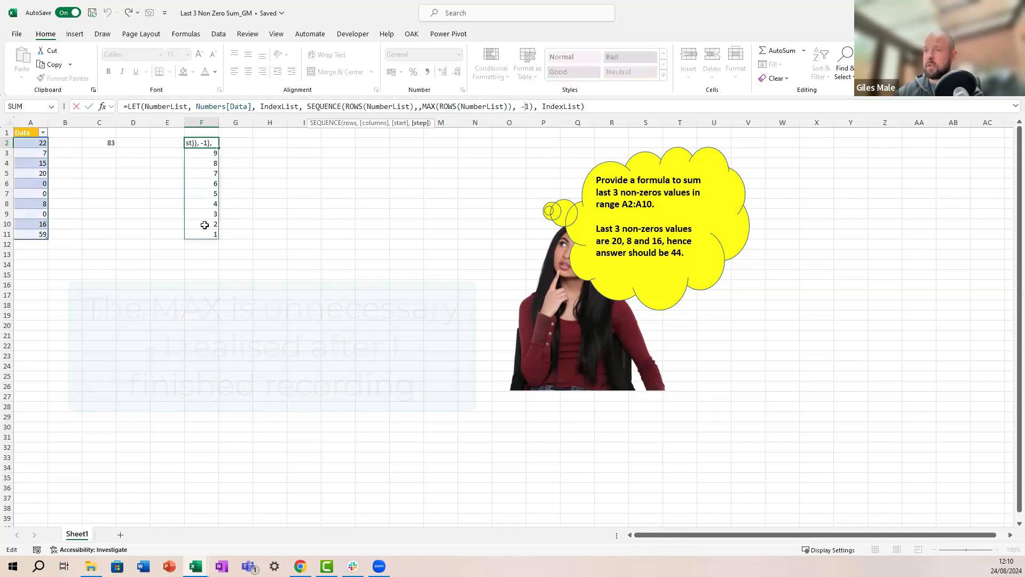
left_click(580, 108)
key("BackSpace")
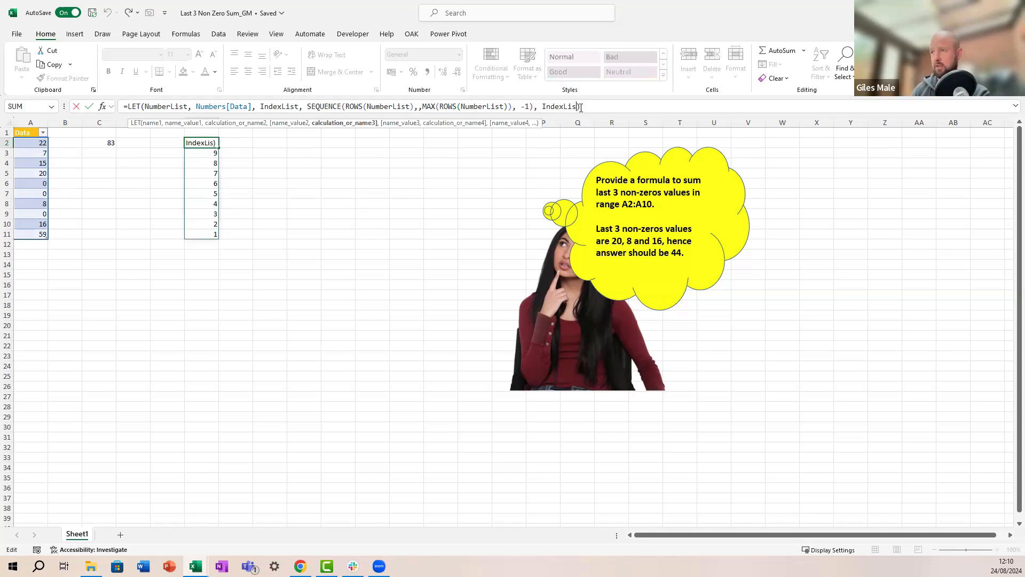
key("BackSpace")
key("BackSpace")
key("BackSpace")
key("BackSpace")
key("BackSpace")
key("BackSpace")
key("BackSpace")
key("BackSpace")
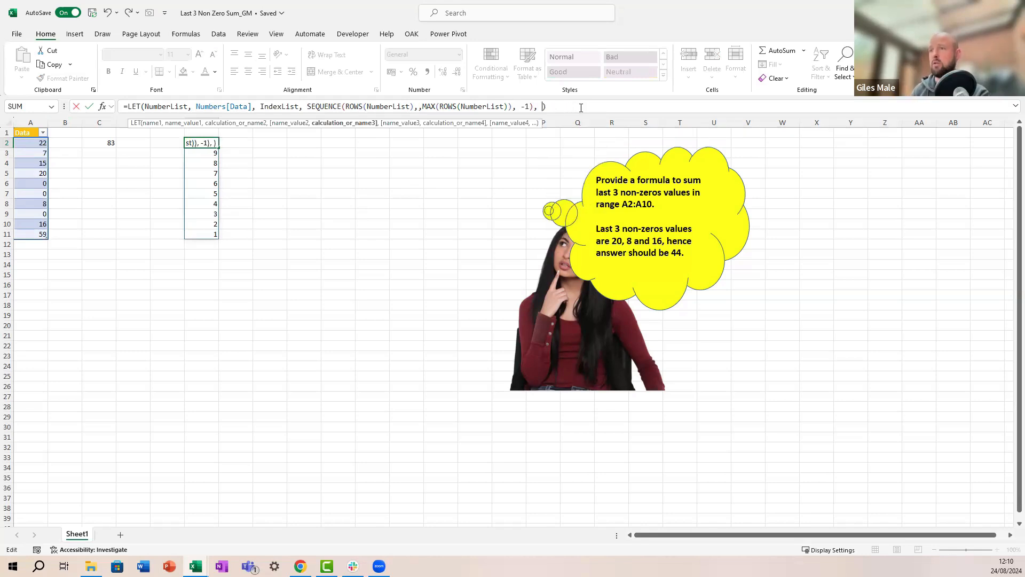
type("hstack(")
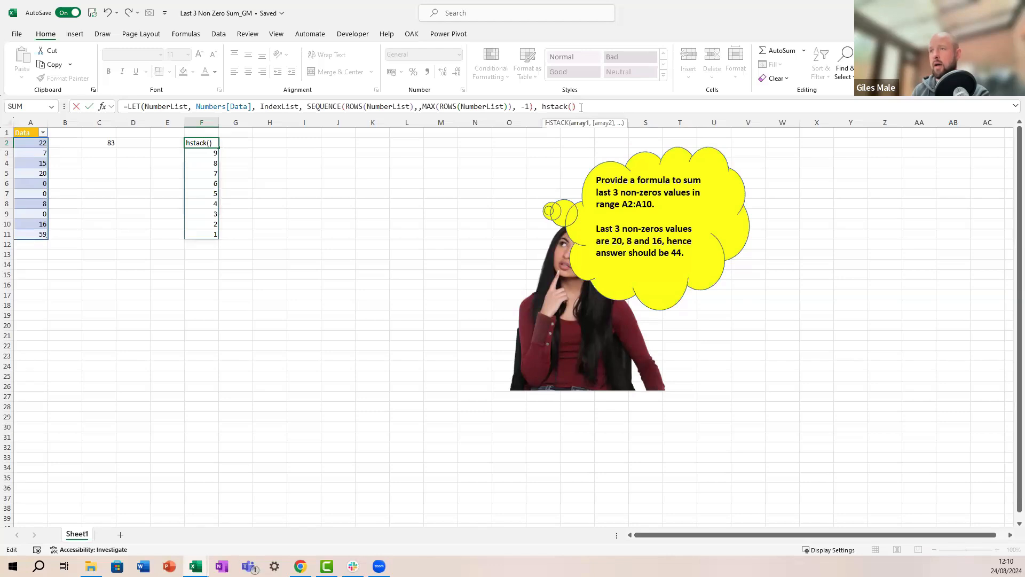
type("index")
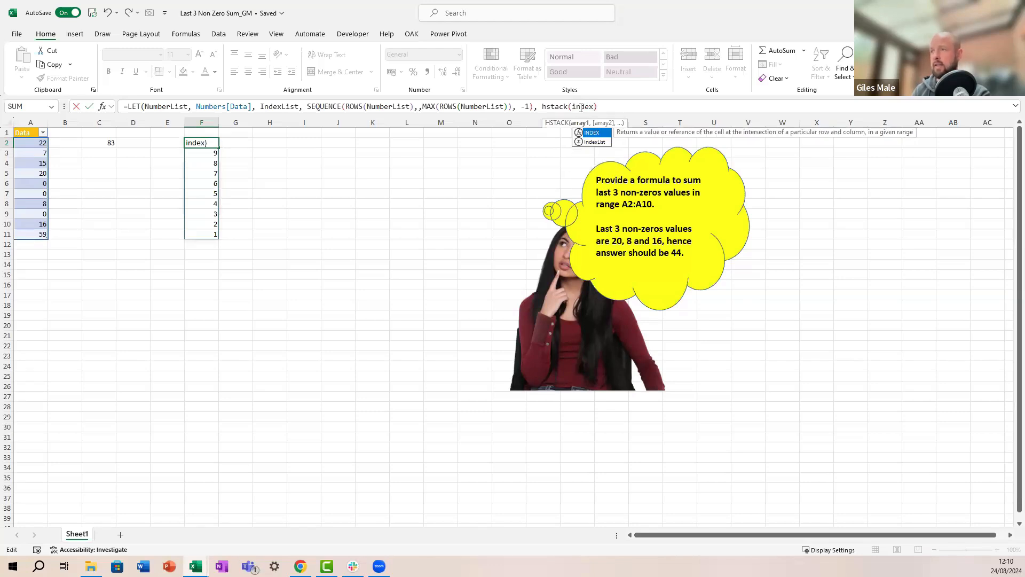
key("Down")
key("Tab")
type(", ")
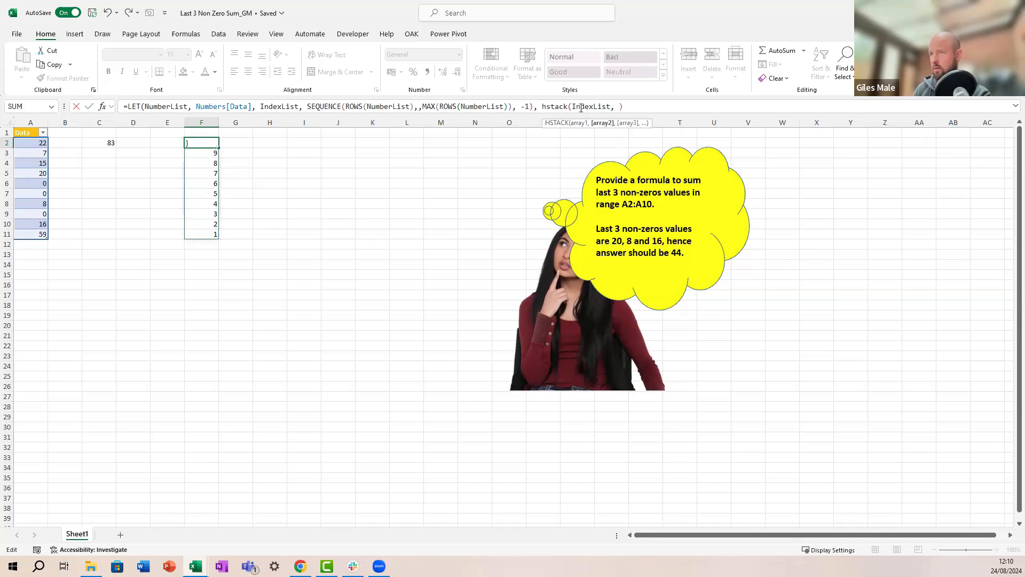
type("NumberList")
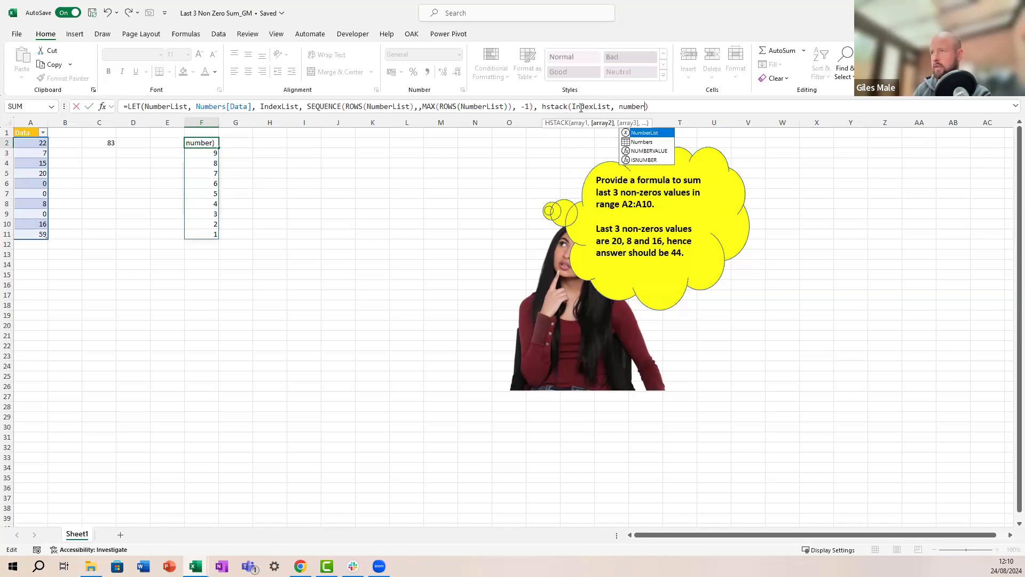
key("Tab")
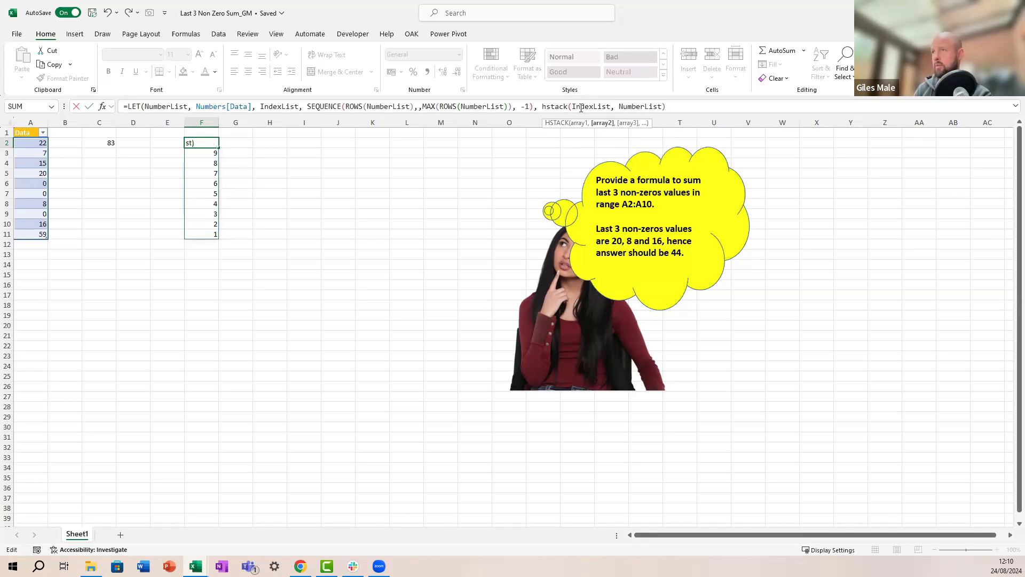
type(")")
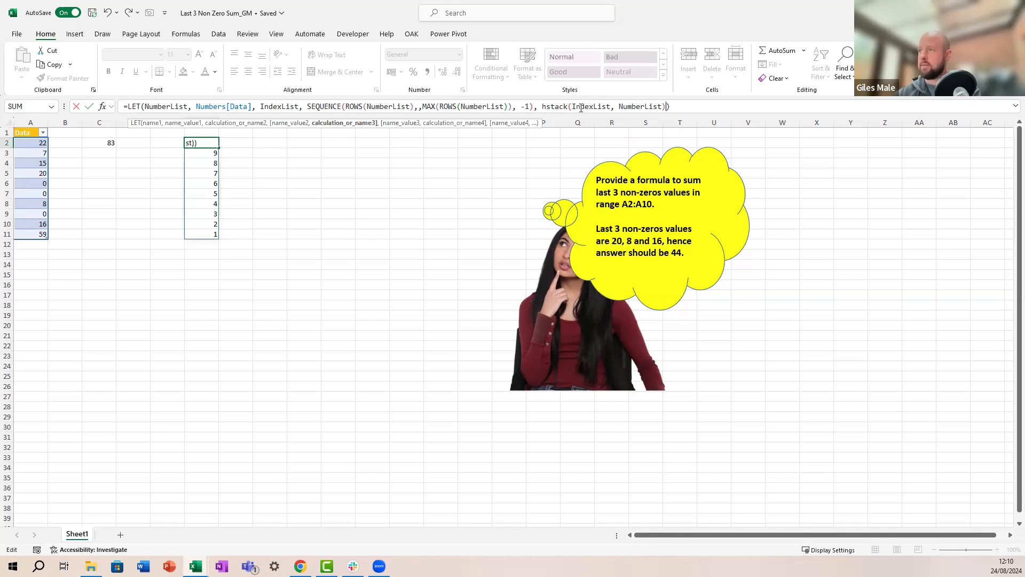
Step: Name the HSTACK expression Stack and return Stack, spilling indexes and values across F2:G11
left_click(543, 106)
type("Stack,")
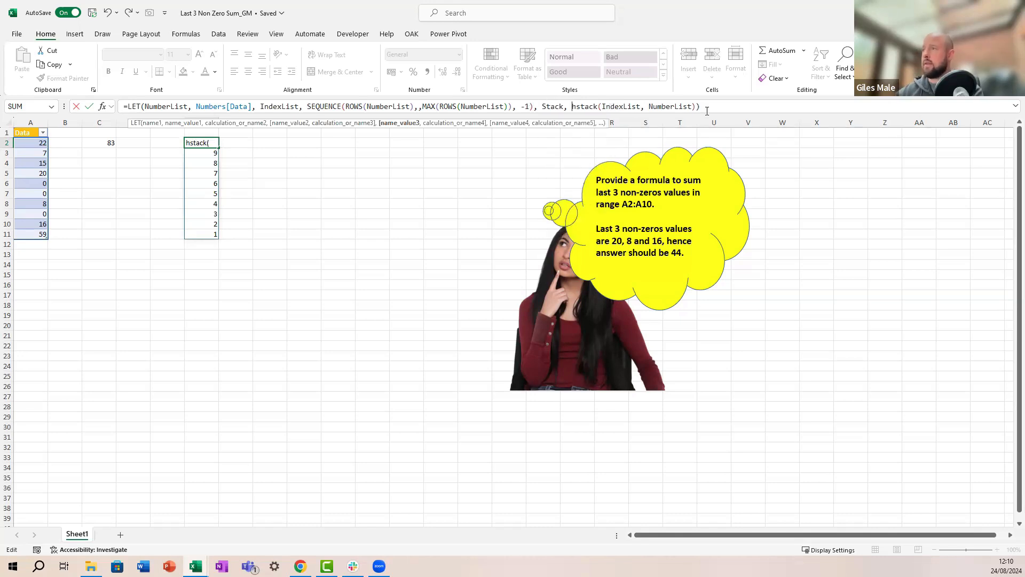
left_click(726, 112)
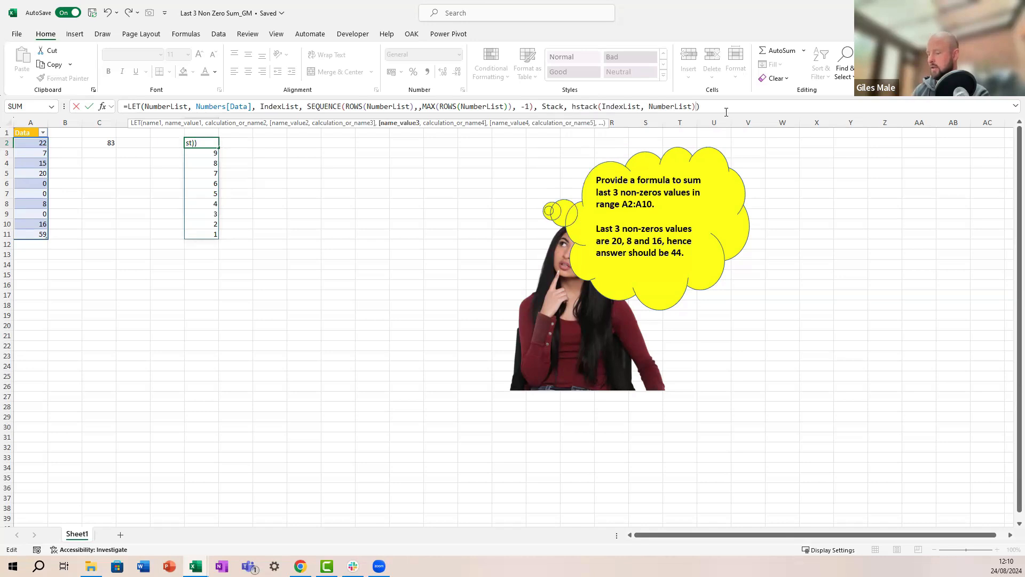
key("BackSpace")
type(", sTACK")
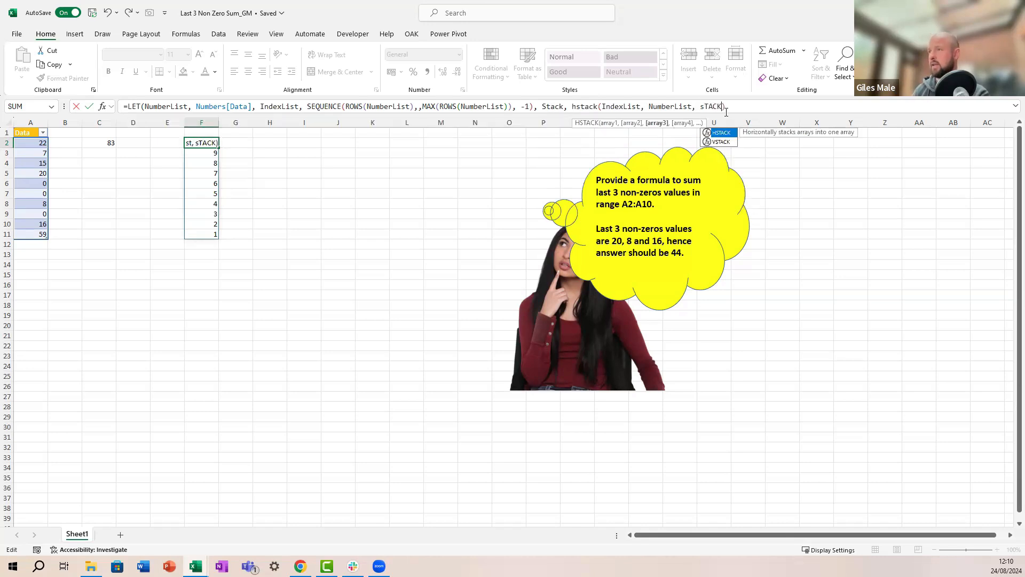
key("BackSpace")
key("BackSpace")
key("BackSpace")
key("BackSpace")
key("BackSpace")
type("Stack")
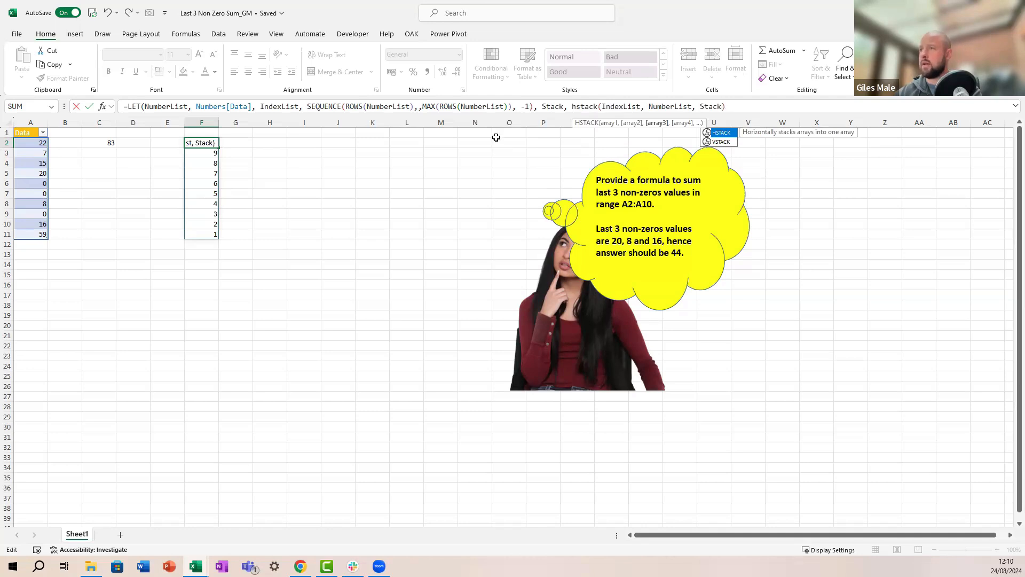
left_click(546, 111)
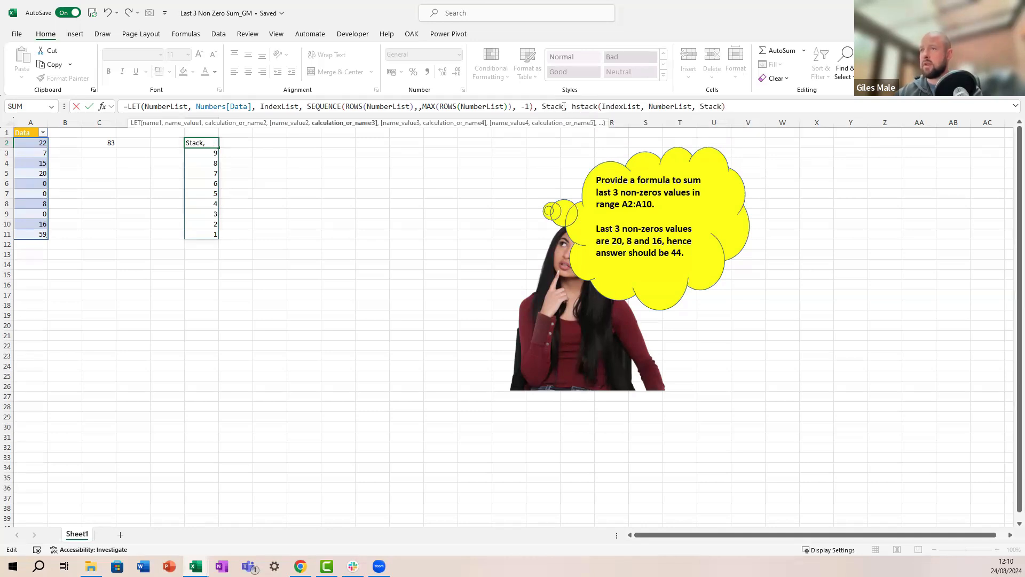
left_click(576, 107)
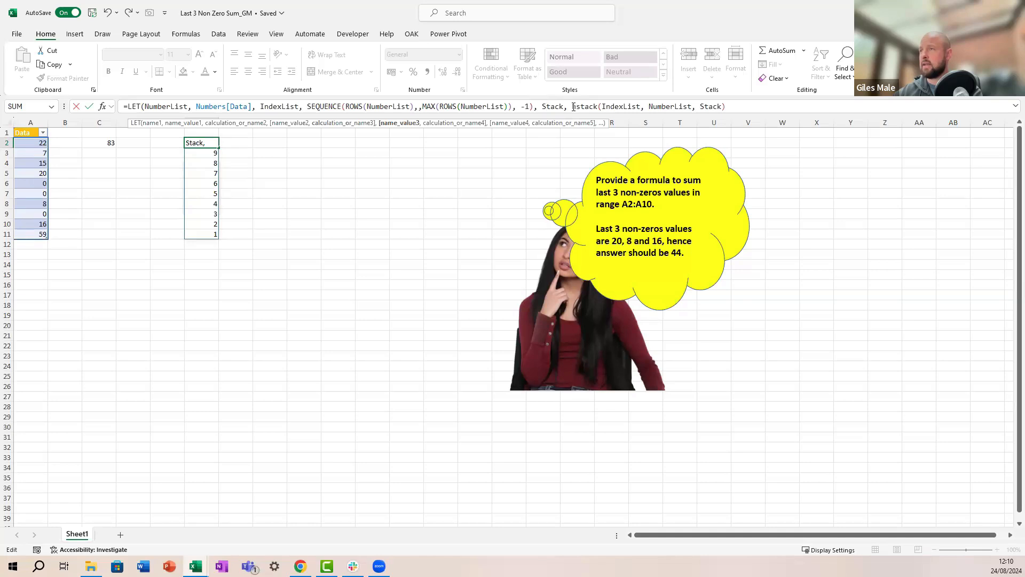
left_click(693, 106)
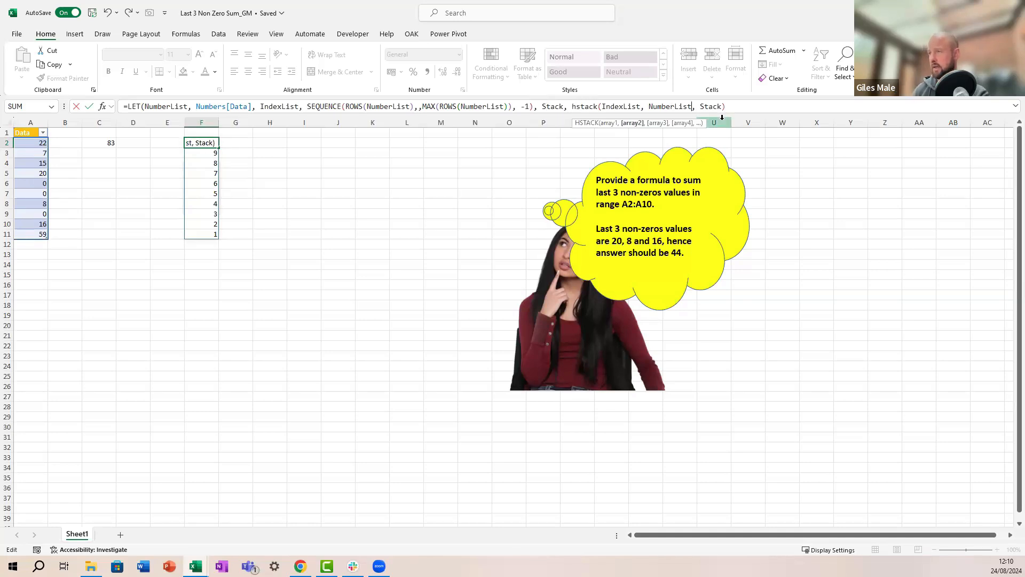
type(")")
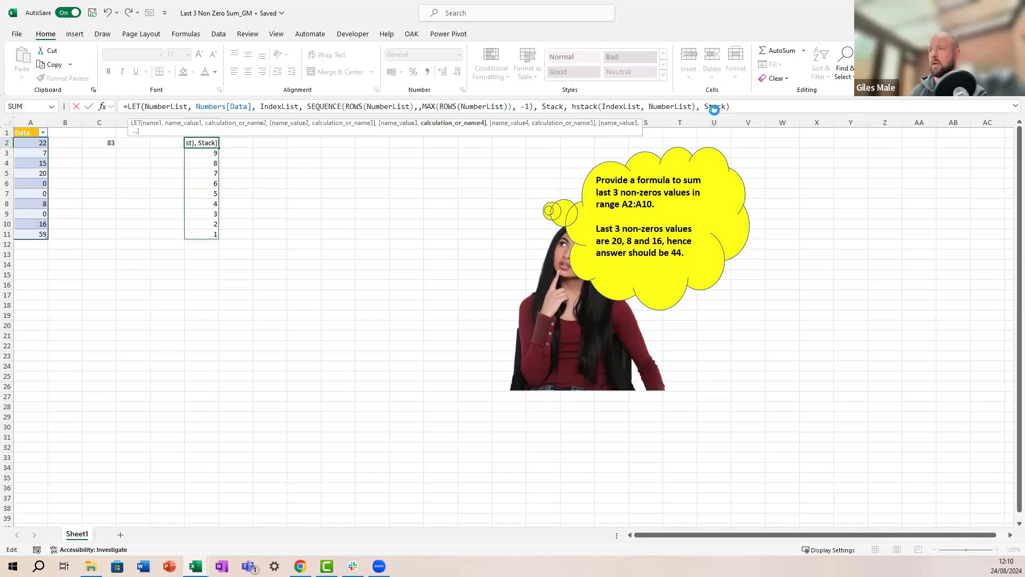
key("ctrl+Return")
key("Down")
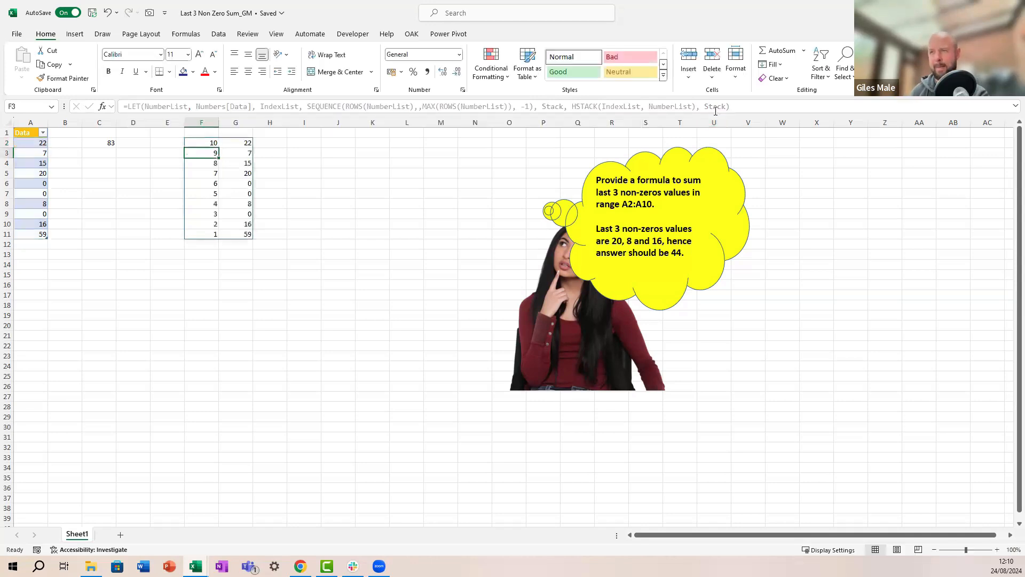
key("Down")
key("Down")
key("Down")
key("Down")
key("Down")
key("Down")
key("Down")
key("Down")
key("Right")
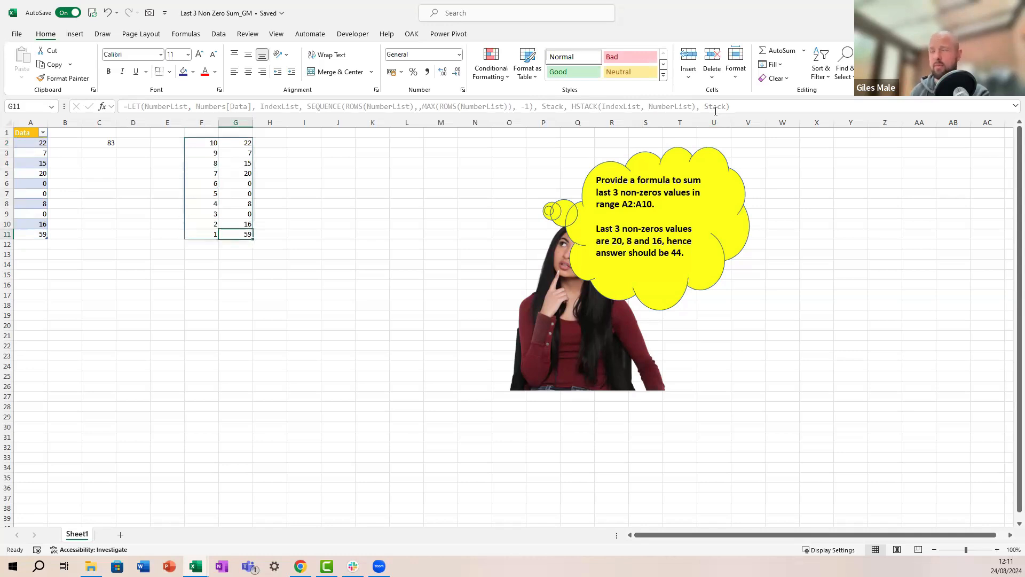
key("Up")
key("Up")
key("Up")
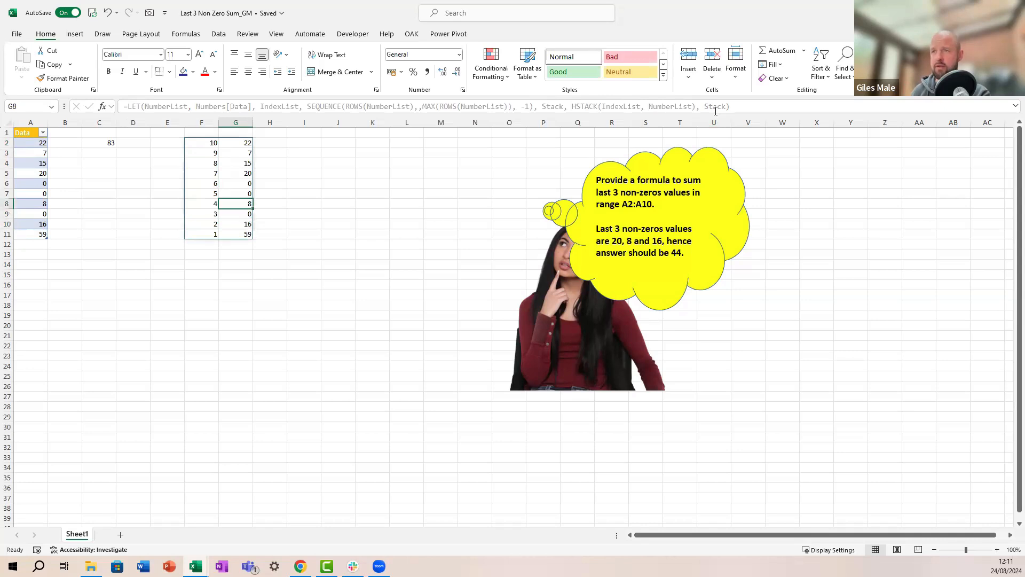
key("Down")
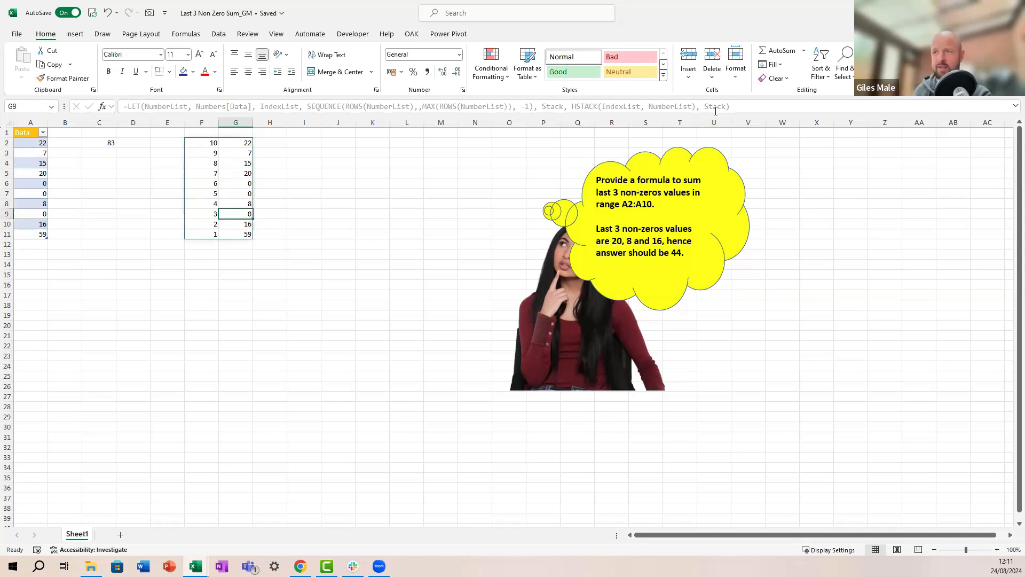
key("Left")
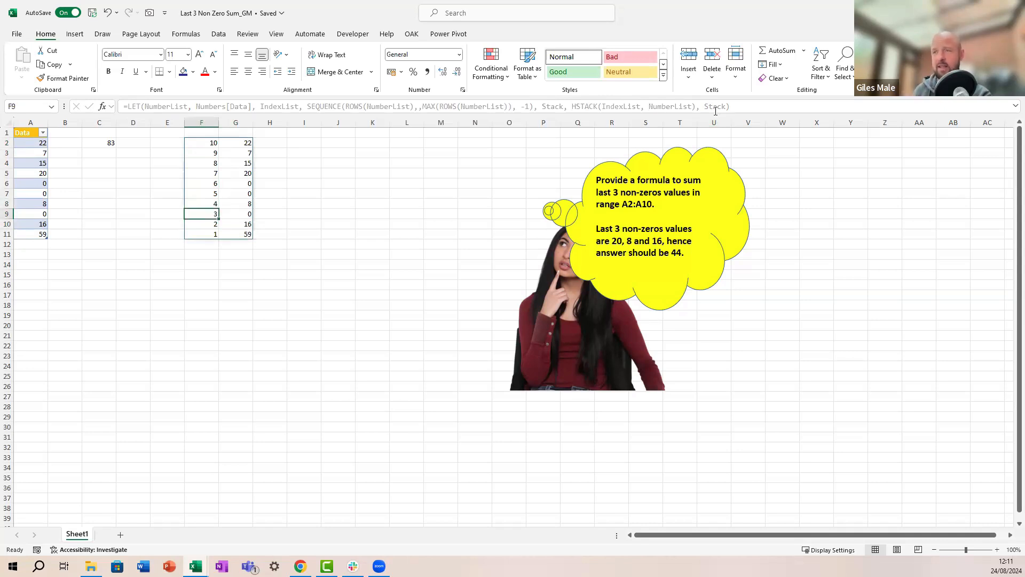
key("Down")
key("Down")
key("Up")
key("Up")
key("Down")
key("Down")
key("Up")
key("Up")
key("Up")
key("Left")
key("Left")
key("Left")
key("Up")
key("Up")
key("Up")
key("Up")
key("Up")
key("Up")
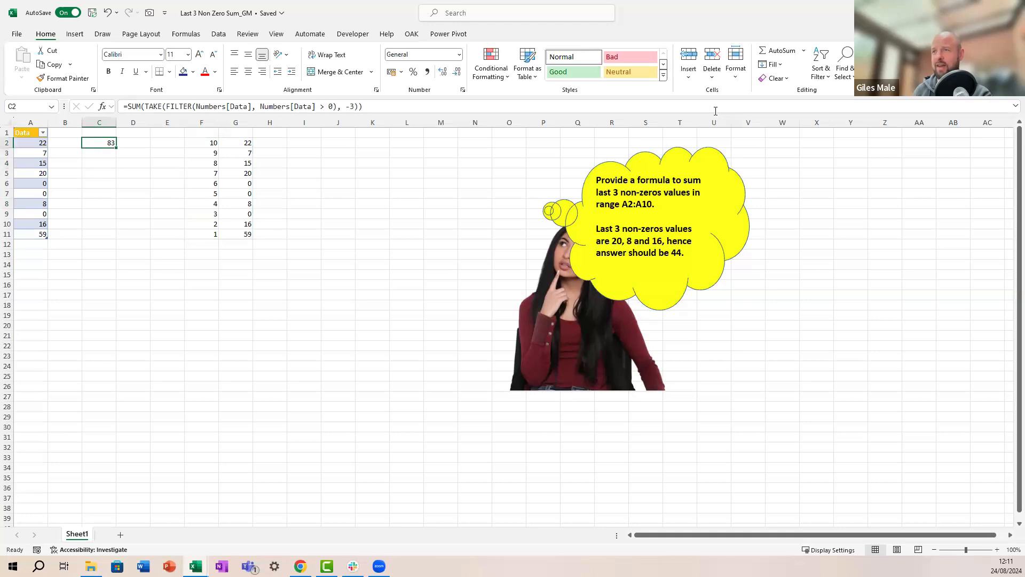
key("Right")
key("Right")
key("Right")
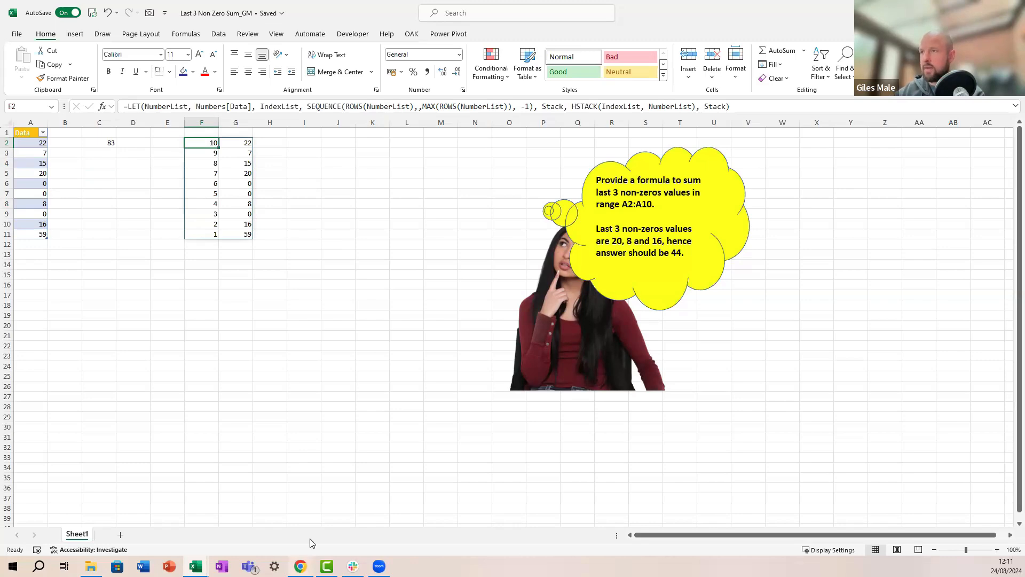
key("alt+Tab")
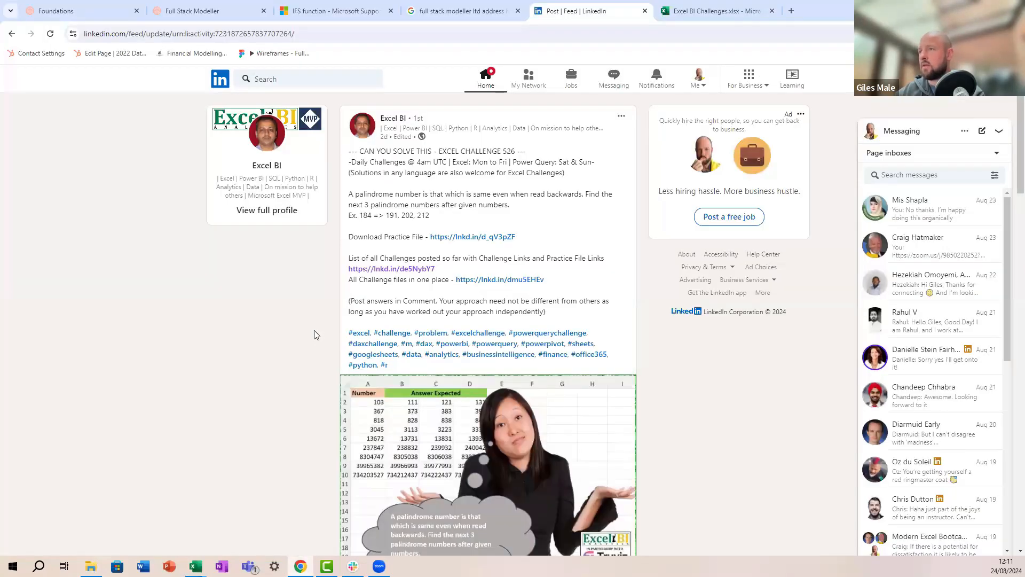
Step: In the Excel BI Challenges workbook, open the practice file for Excel Challenge 2
left_click(681, 16)
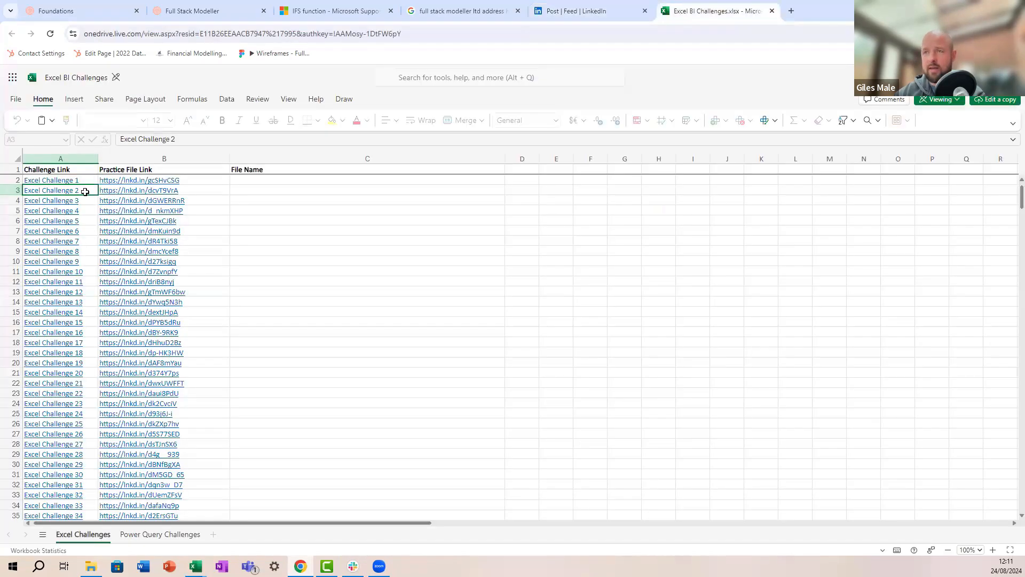
mouse_move(118, 190)
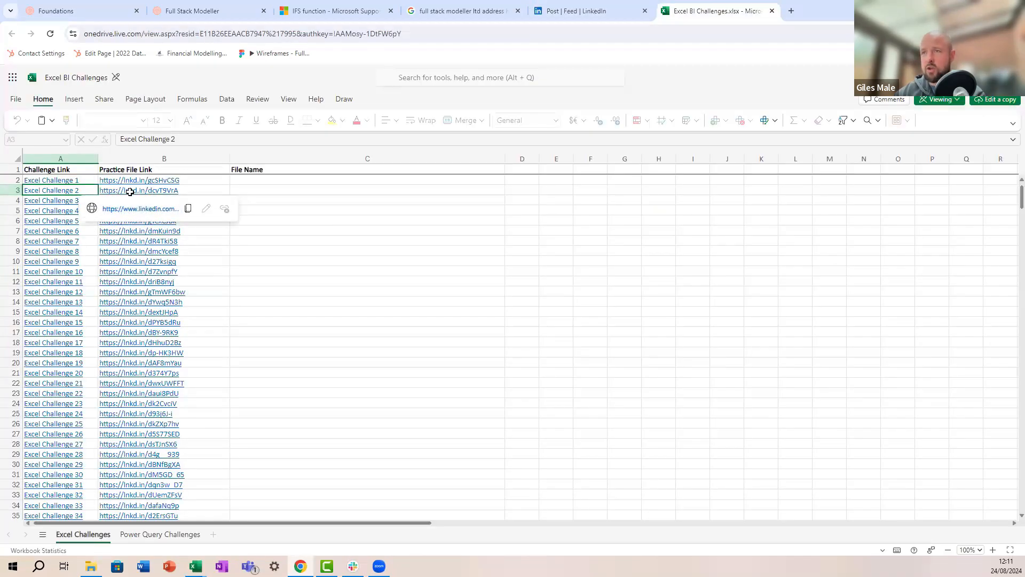
left_click(139, 210)
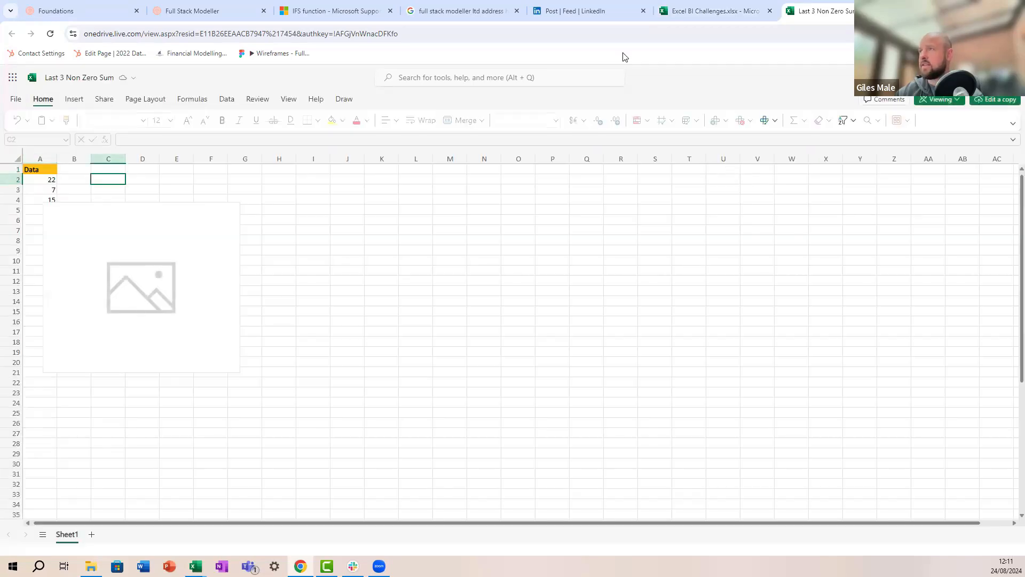
Step: Back in the challenge list, follow cell A3's Excel Challenge 2 link to LinkedIn
key("ctrl+shift+Tab")
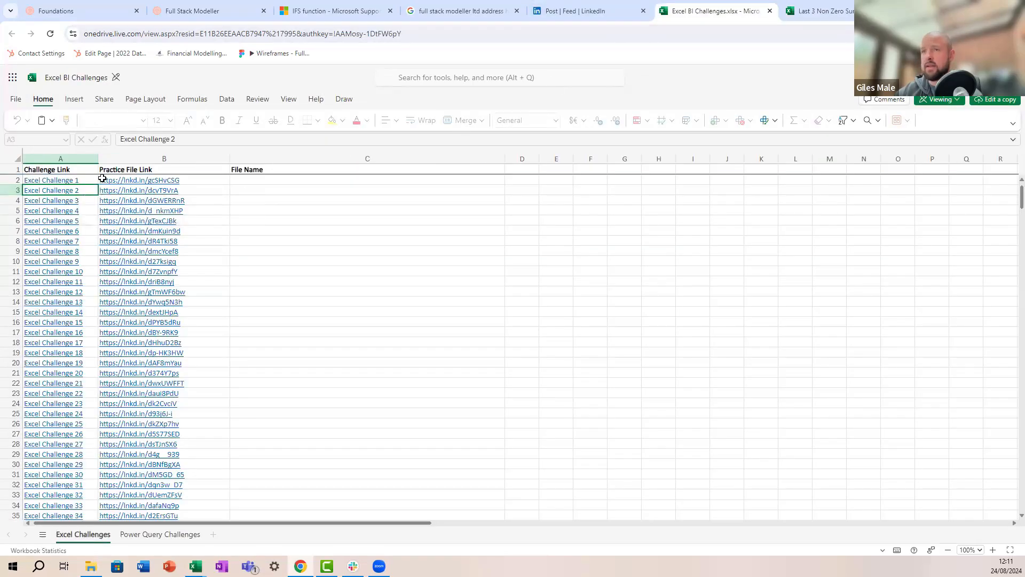
left_click(73, 191)
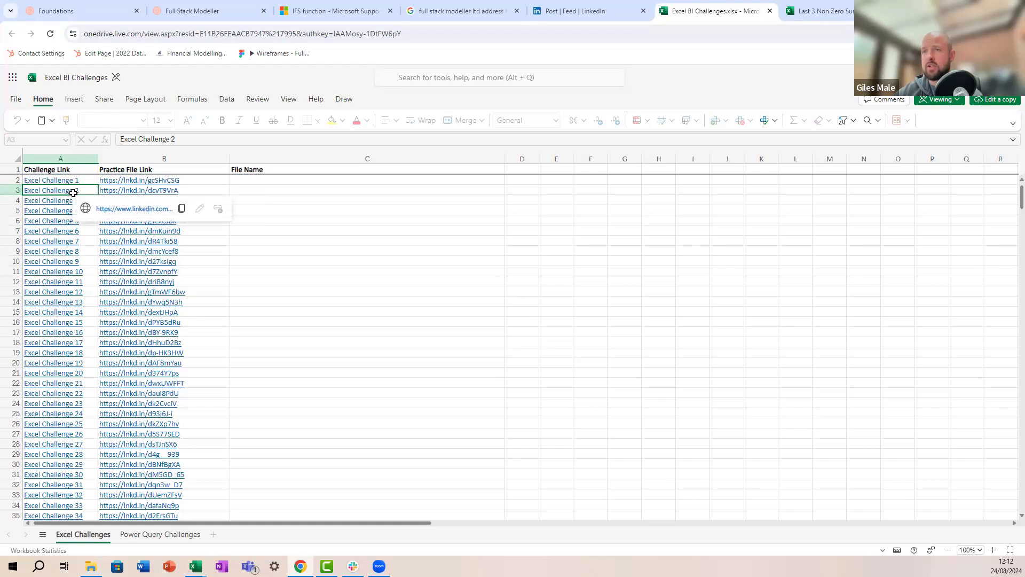
left_click(116, 212)
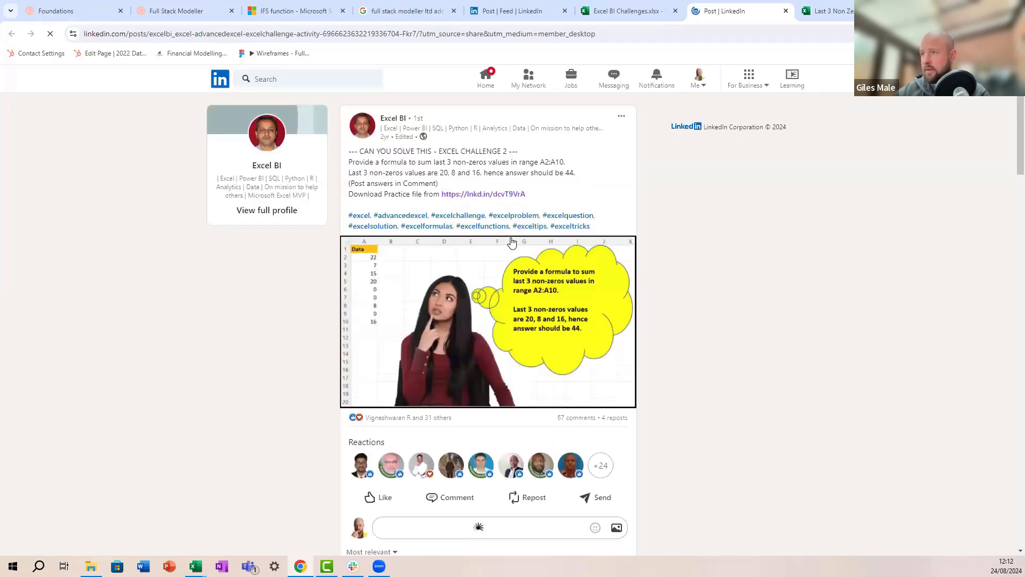
Step: Scroll through the post's comments, reading solutions such as =SUM(TAKE(FILTER(A2:A10,A2:A10<>0),-3))
scroll(511, 248, "down", 6)
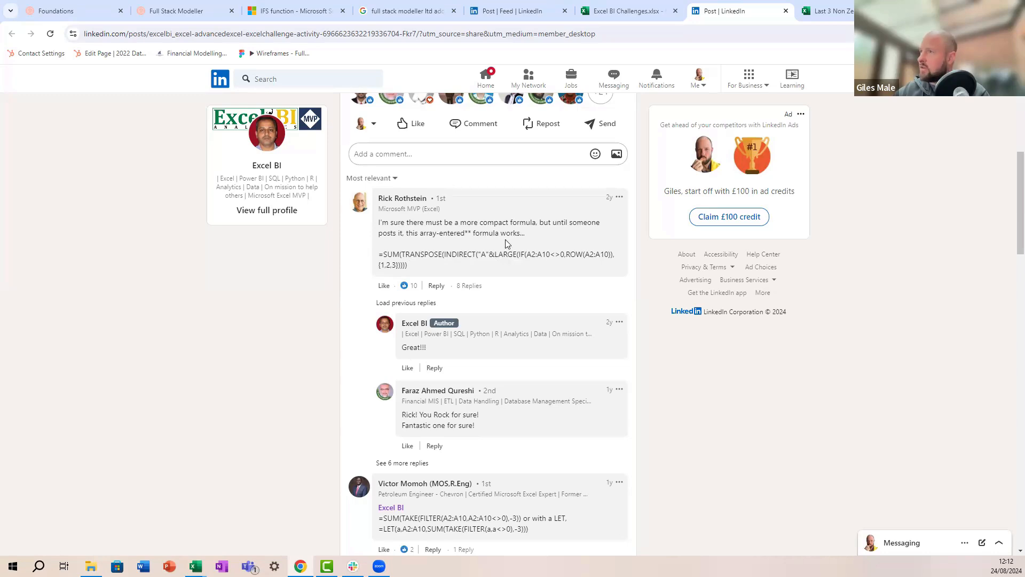
scroll(512, 253, "down", 6)
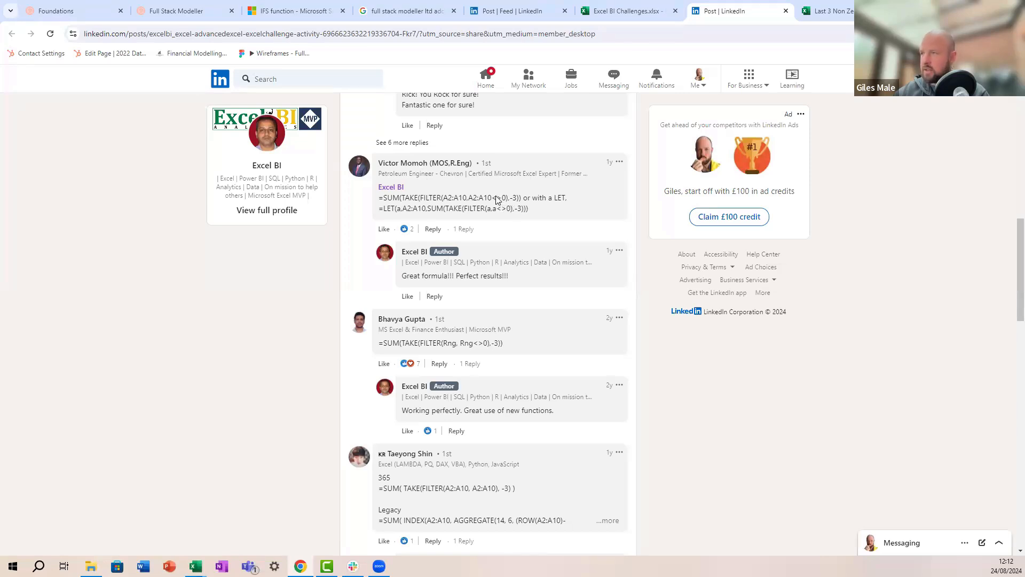
scroll(497, 203, "down", 2)
scroll(496, 203, "down", 2)
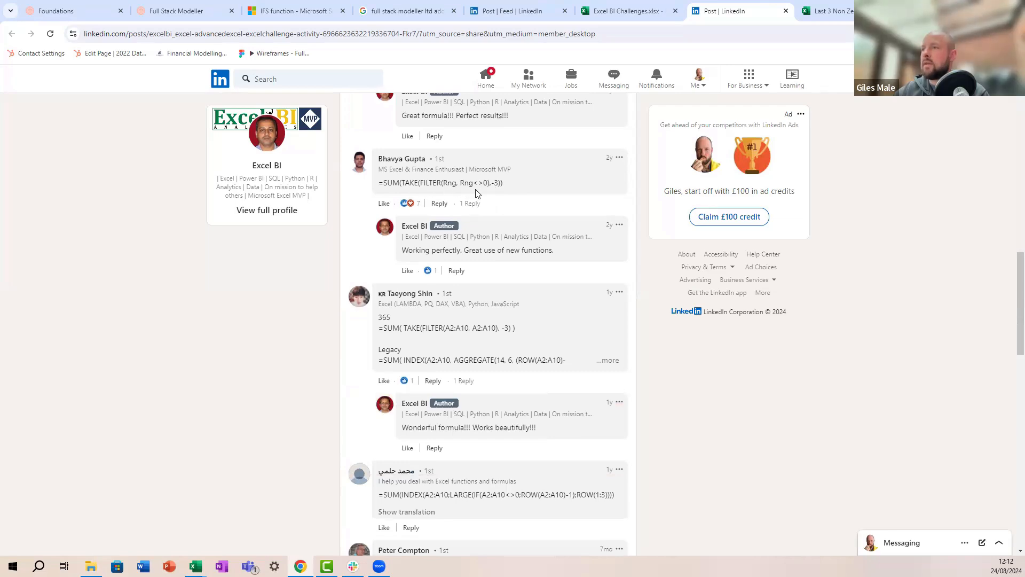
Step: Read through the LinkedIn challenge post's comments and load more comments
scroll(477, 194, "down", 5)
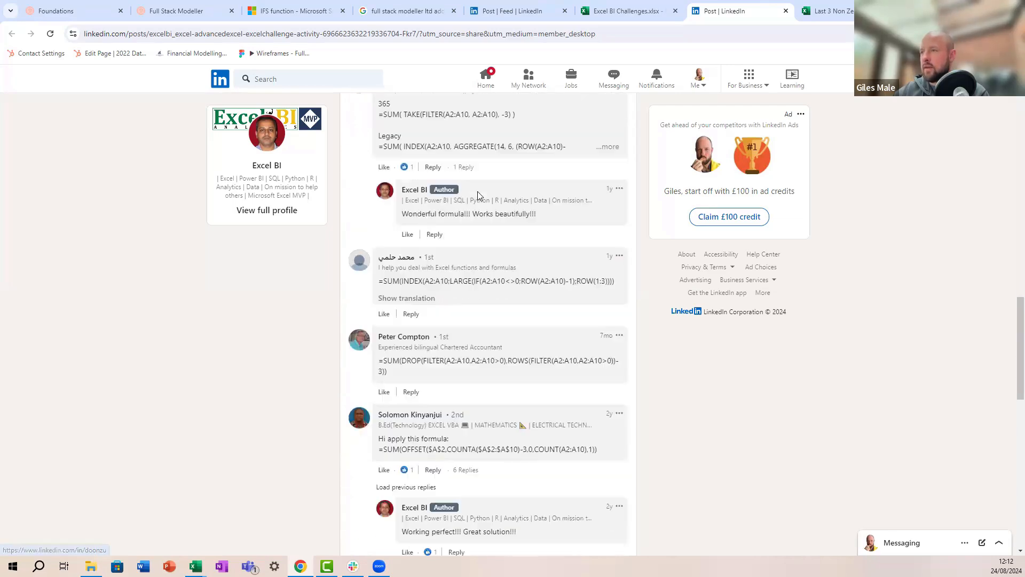
scroll(478, 193, "down", 2)
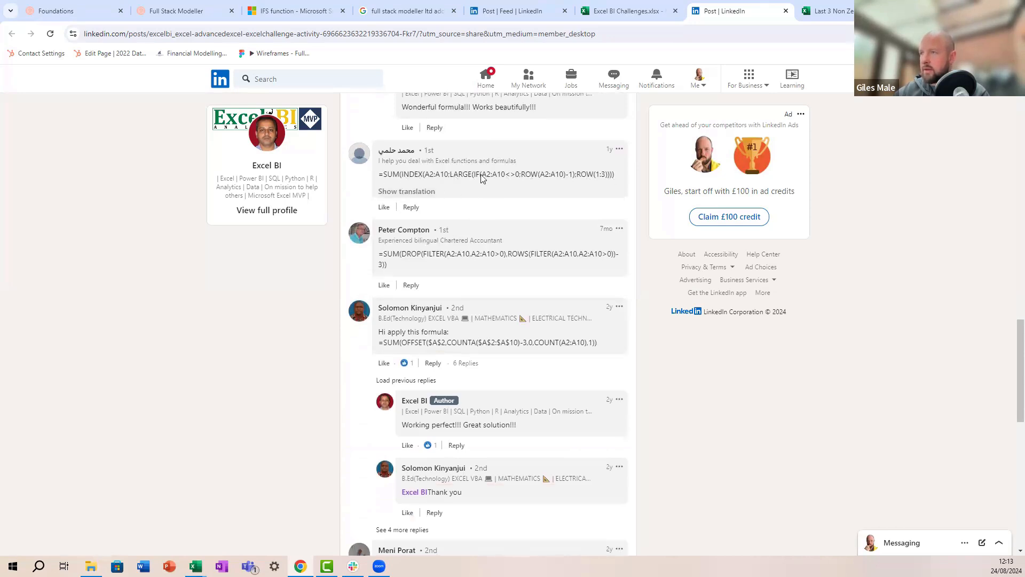
scroll(490, 178, "down", 3)
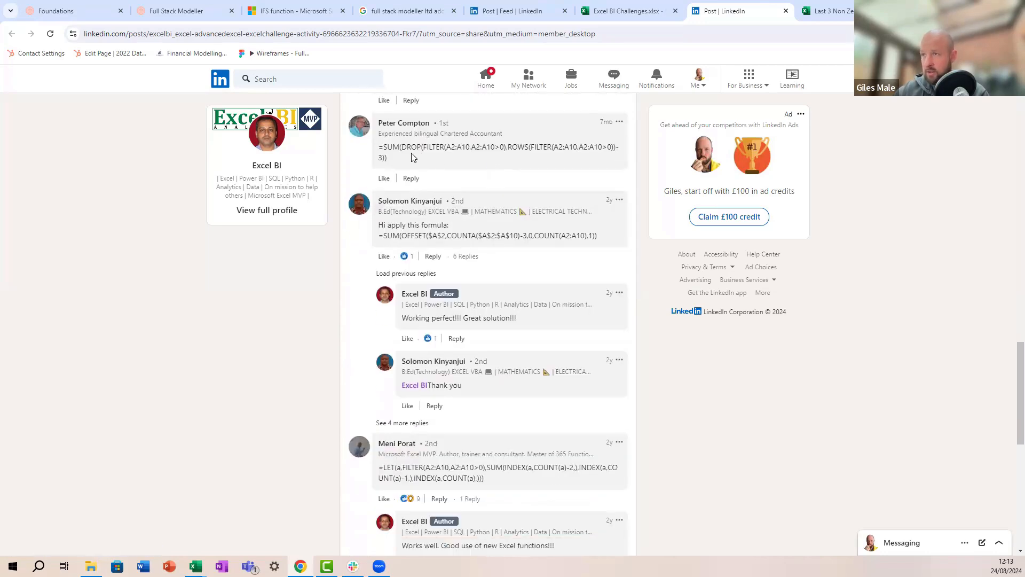
scroll(422, 163, "up", 3)
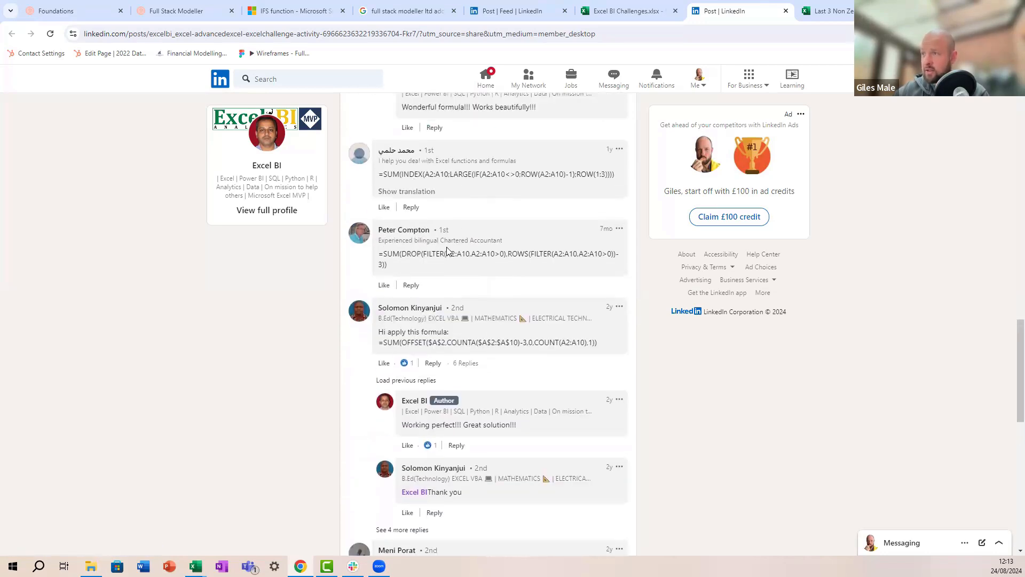
scroll(475, 260, "down", 3)
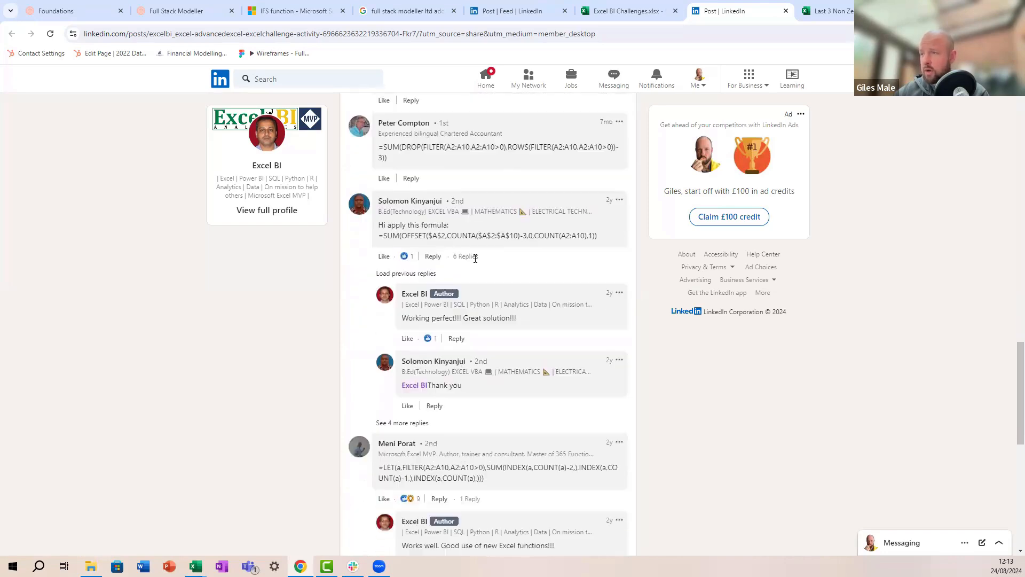
scroll(476, 260, "down", 10)
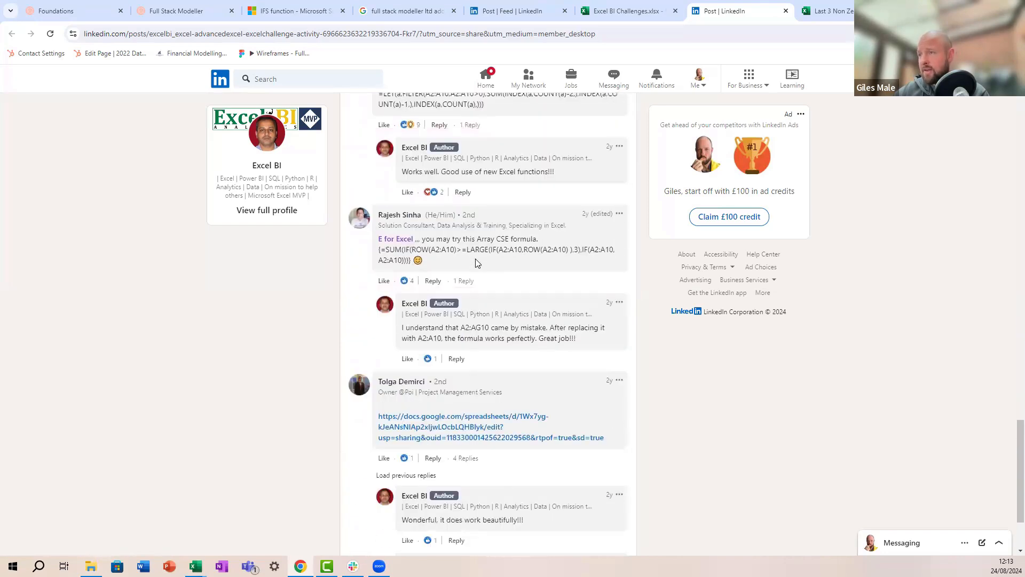
scroll(477, 260, "down", 2)
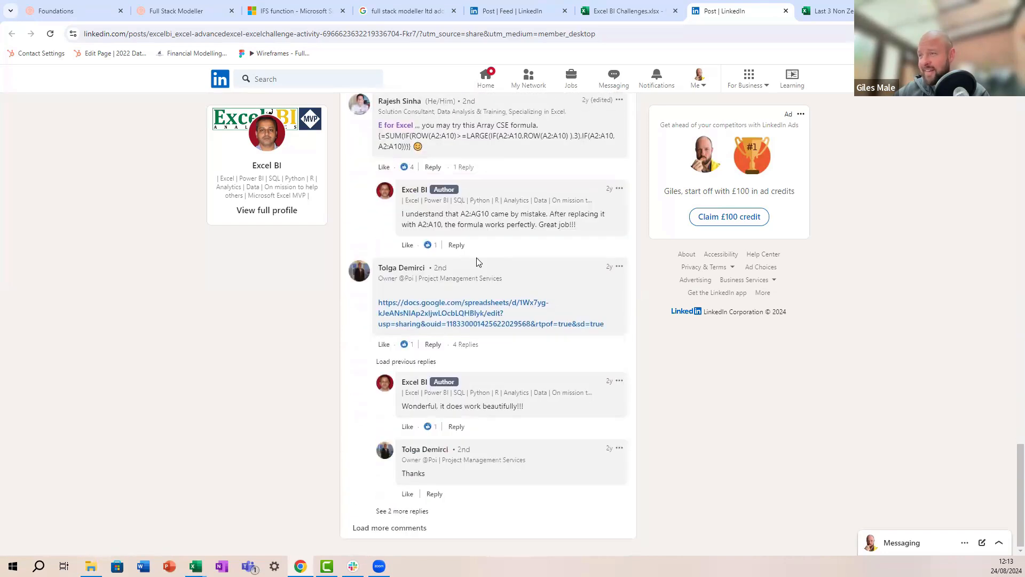
left_click(406, 529)
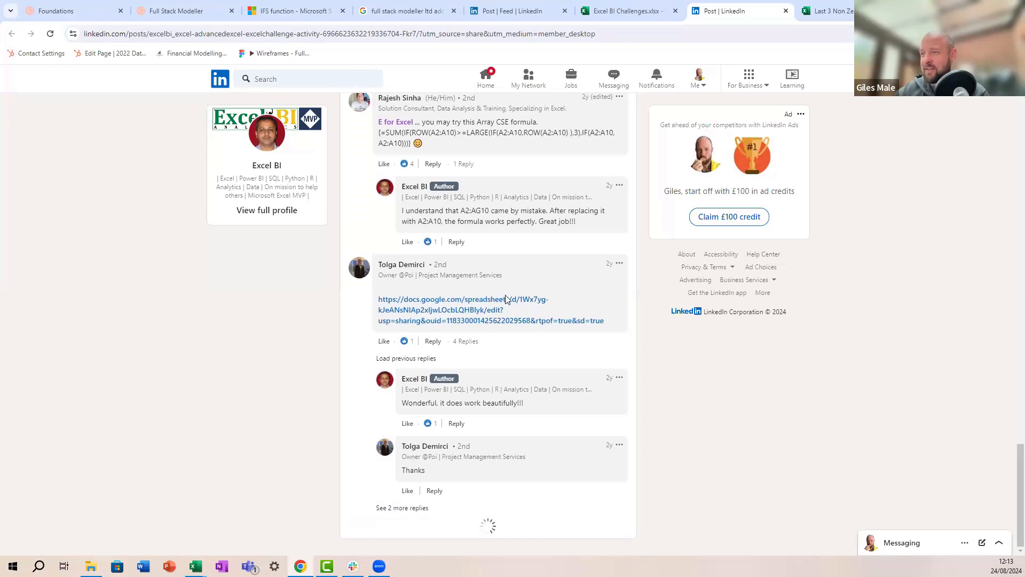
Step: Read the newly loaded comments, then return to the Last 3 Non Zero Sum_GM workbook
scroll(516, 297, "down", 5)
scroll(516, 302, "down", 2)
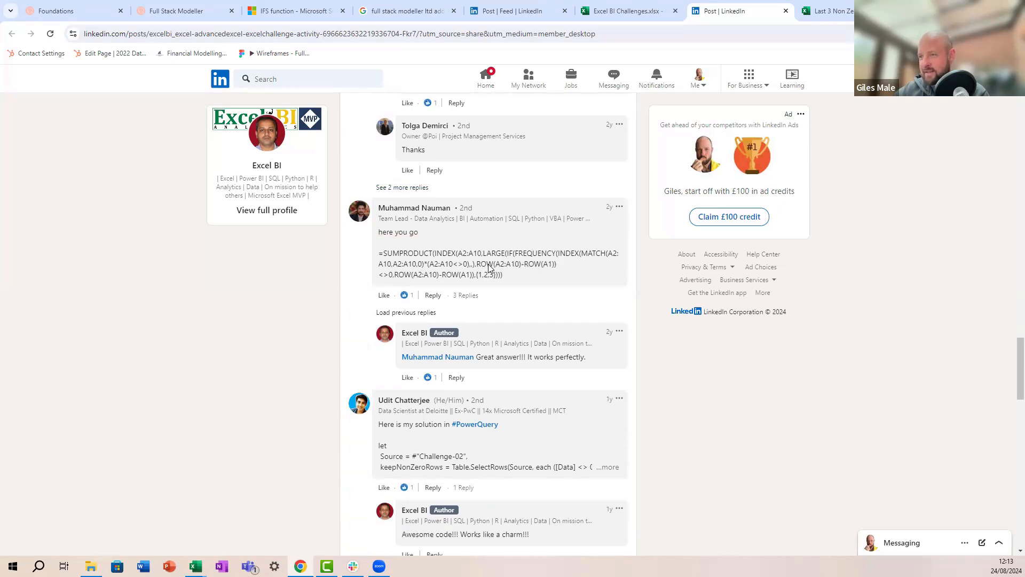
scroll(508, 267, "down", 1)
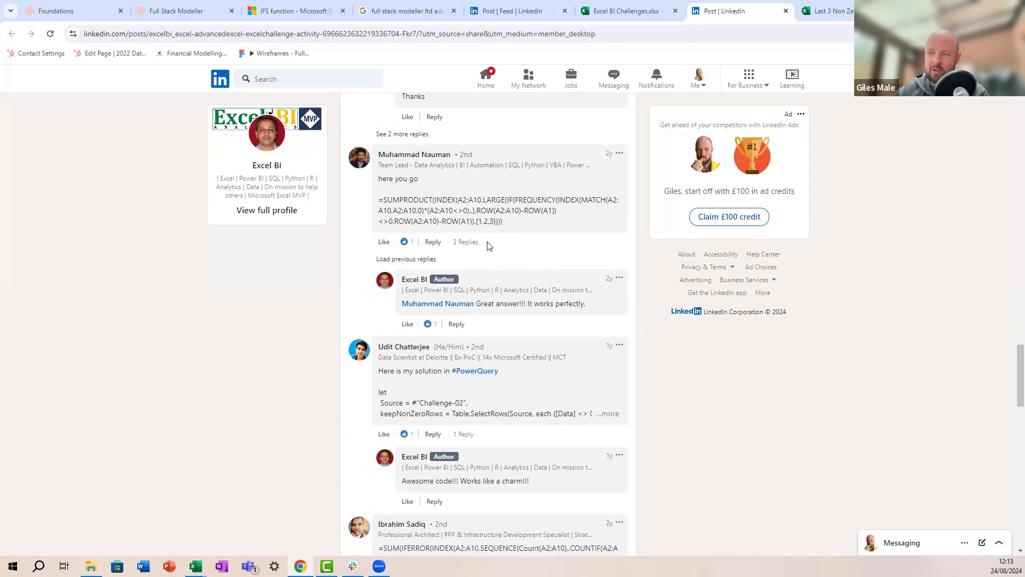
scroll(488, 246, "down", 2)
scroll(488, 250, "down", 7)
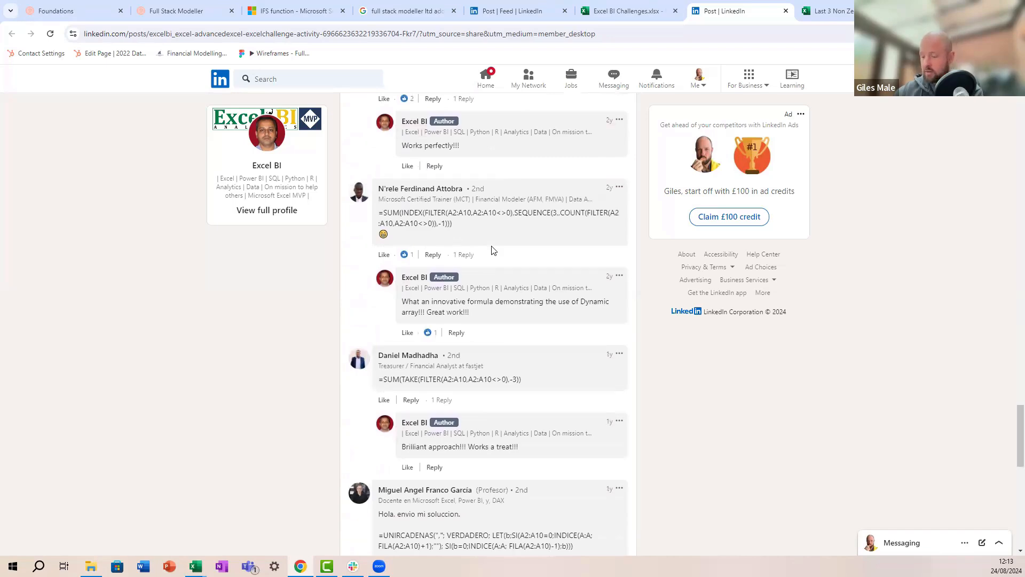
key("alt+Tab")
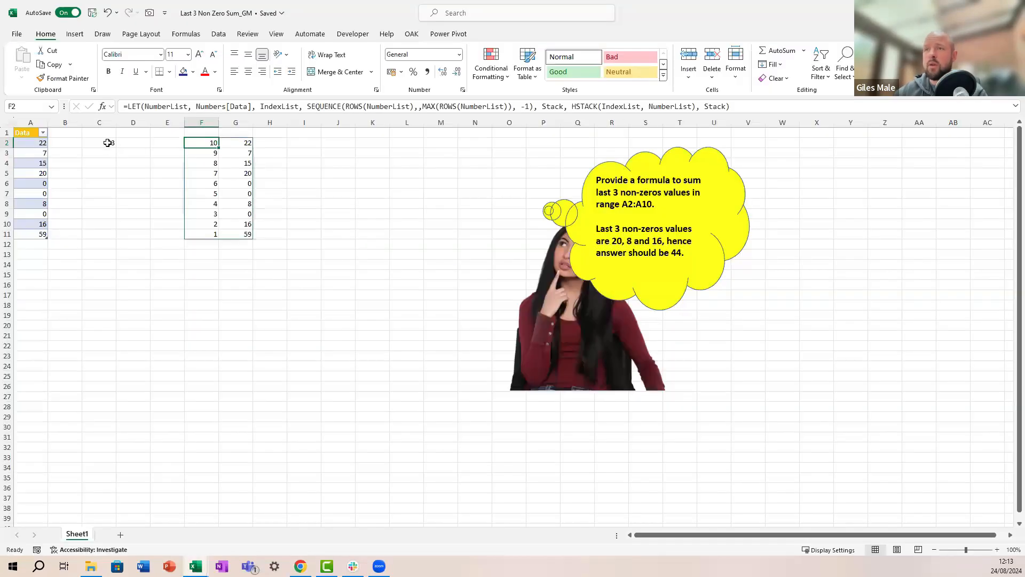
Step: Clear the 59 from cell A11 and confirm C2 now returns 44
left_click(108, 143)
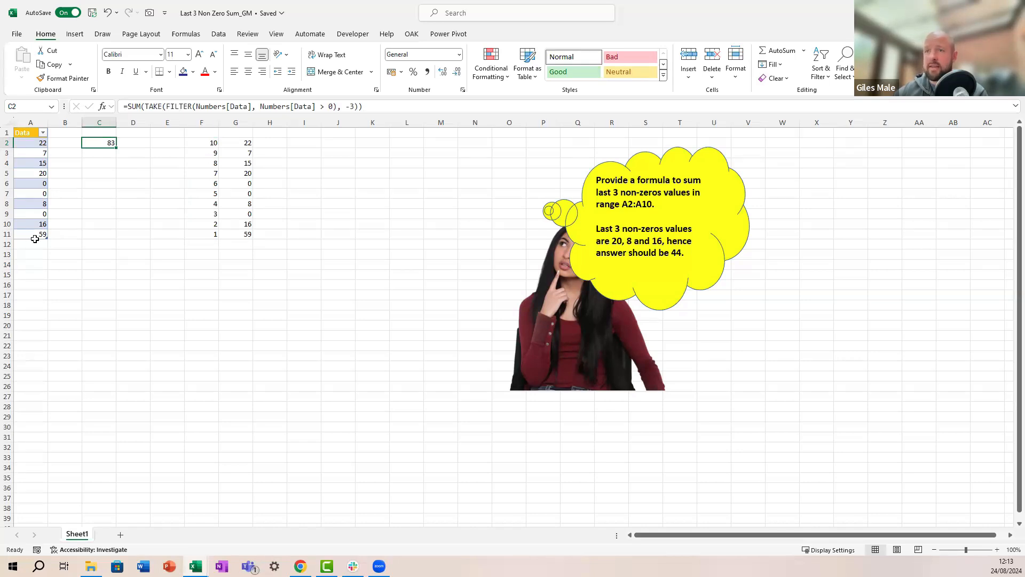
left_click(41, 234)
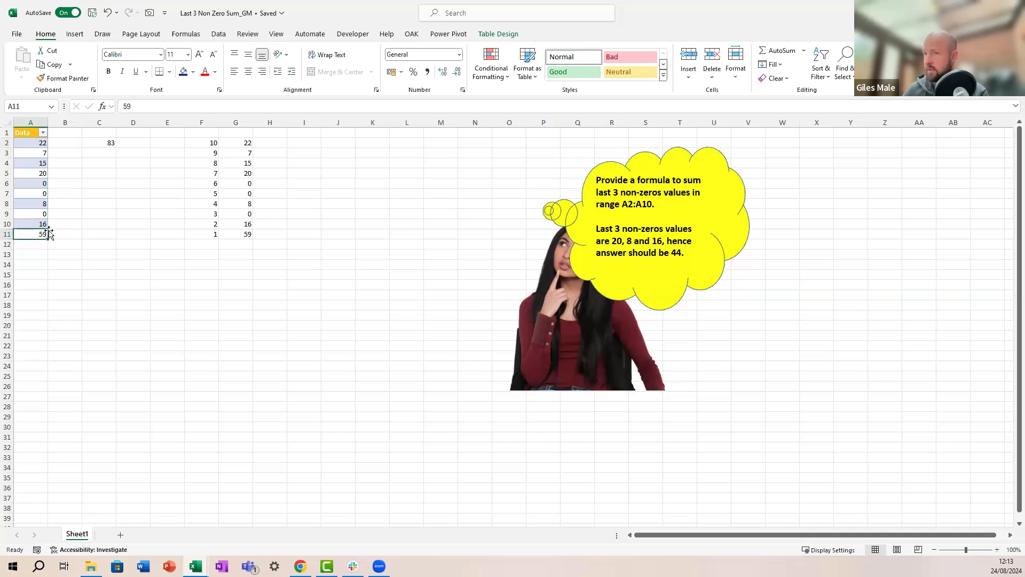
key("Delete")
left_click(112, 142)
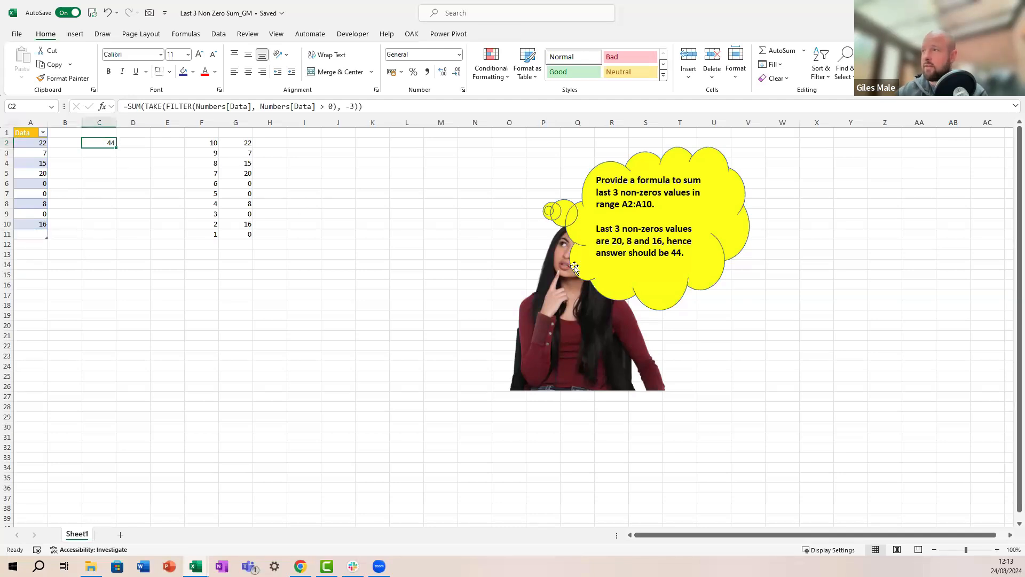